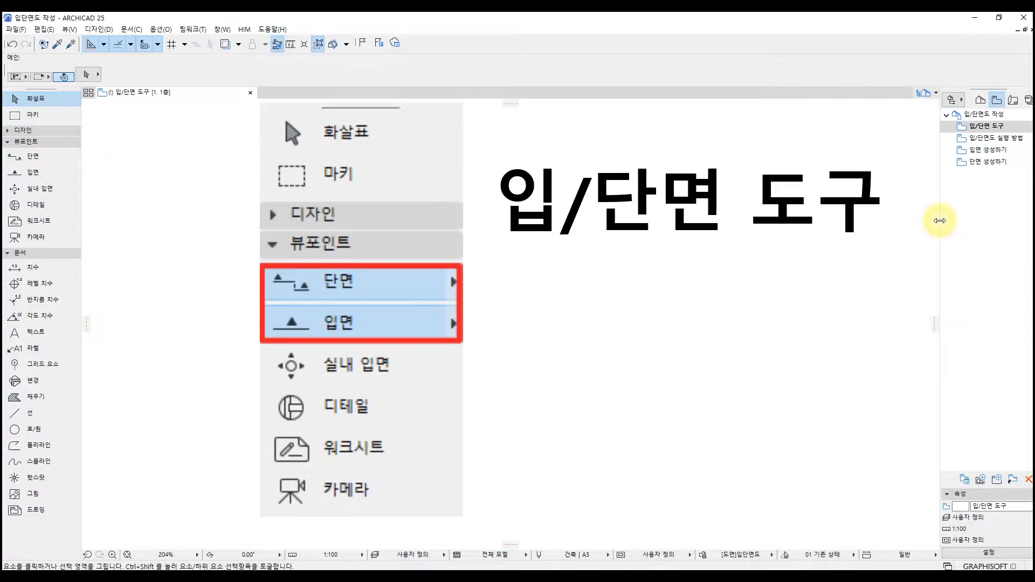
Widen the Navigator, then open section A30-01 종단면도1 and elevation A32-01 정면도 from the project map.
left_click_drag(940, 220, 912, 220)
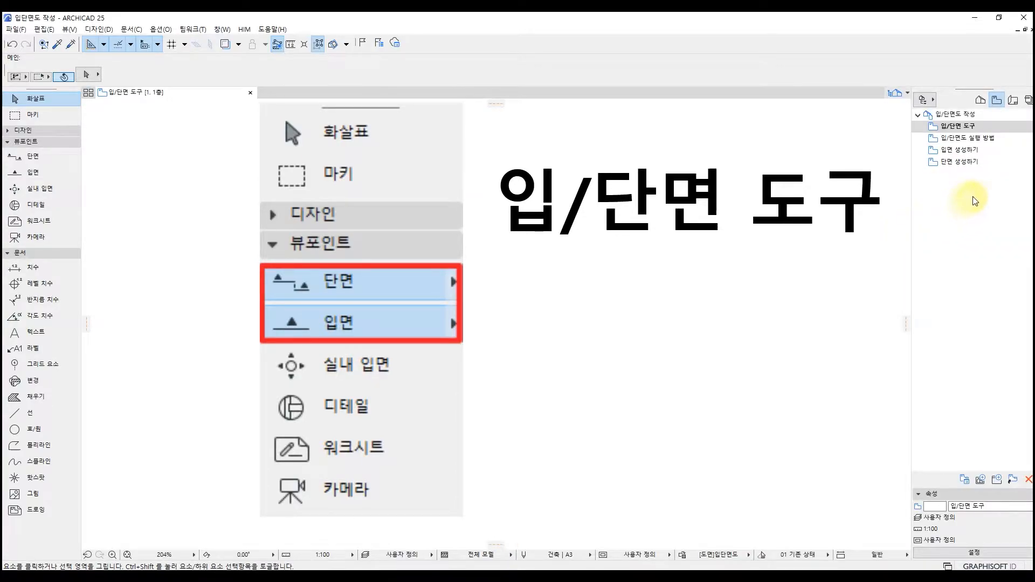
left_click(982, 101)
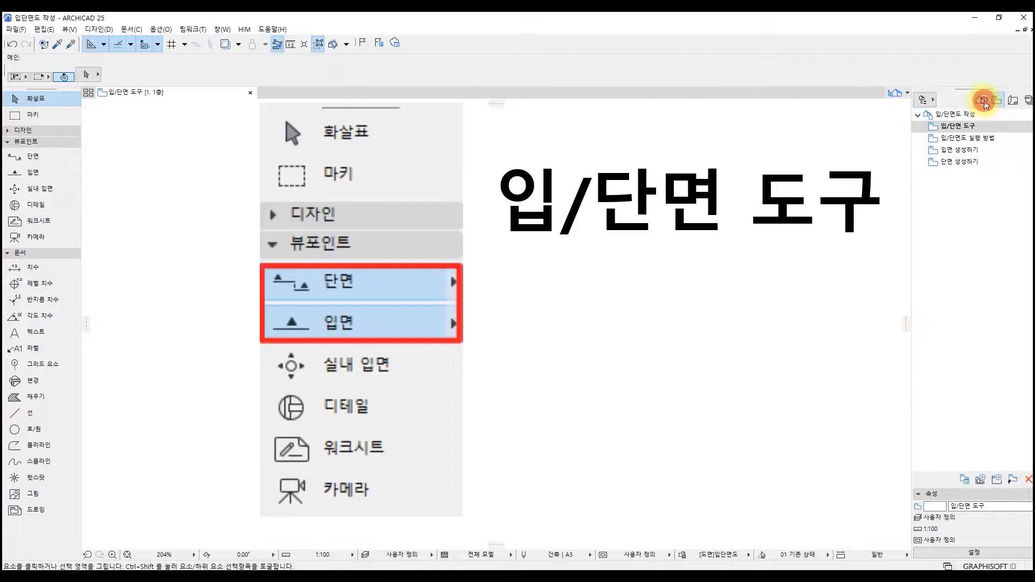
left_click(956, 124)
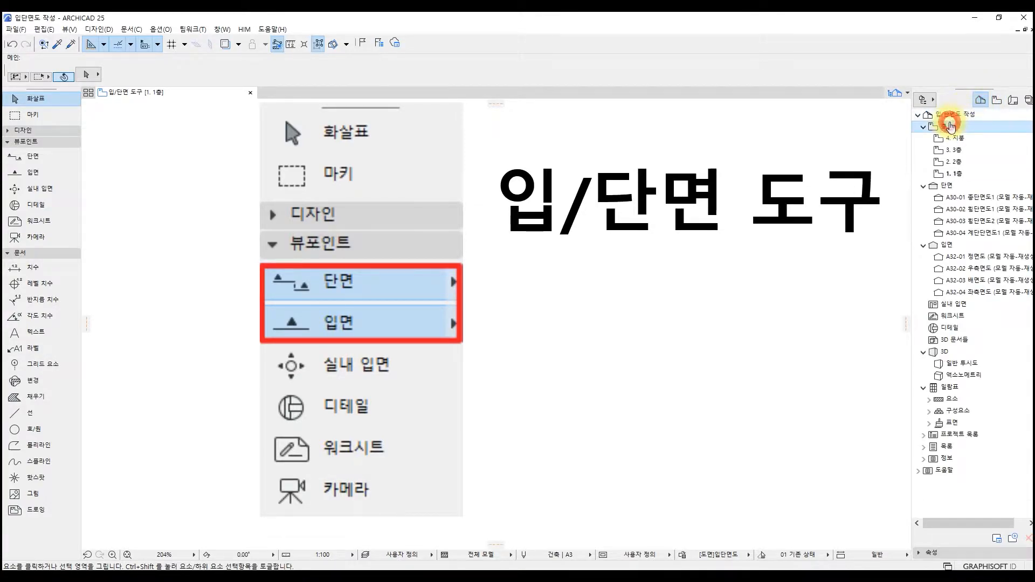
left_click(964, 185)
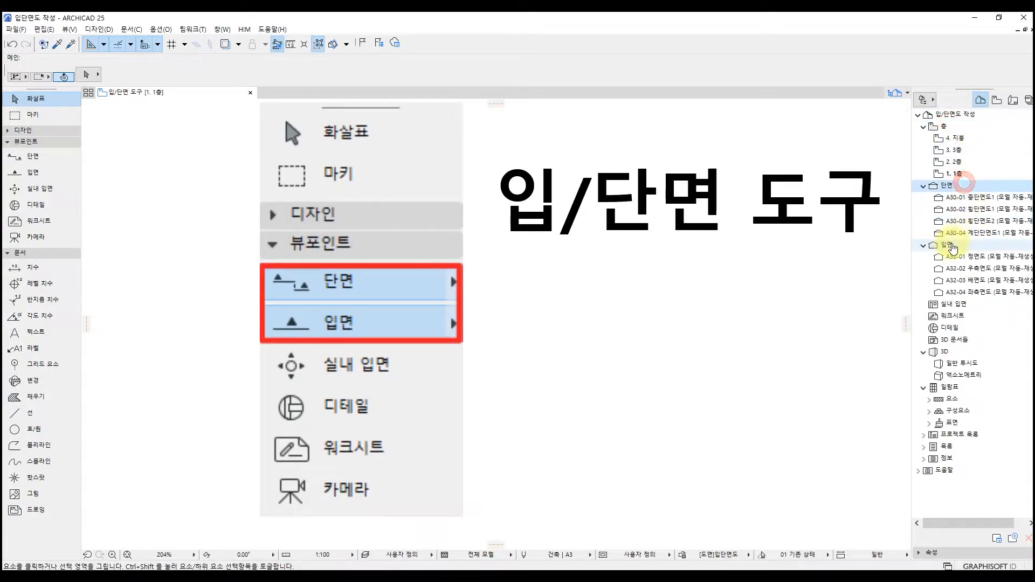
left_click(952, 245)
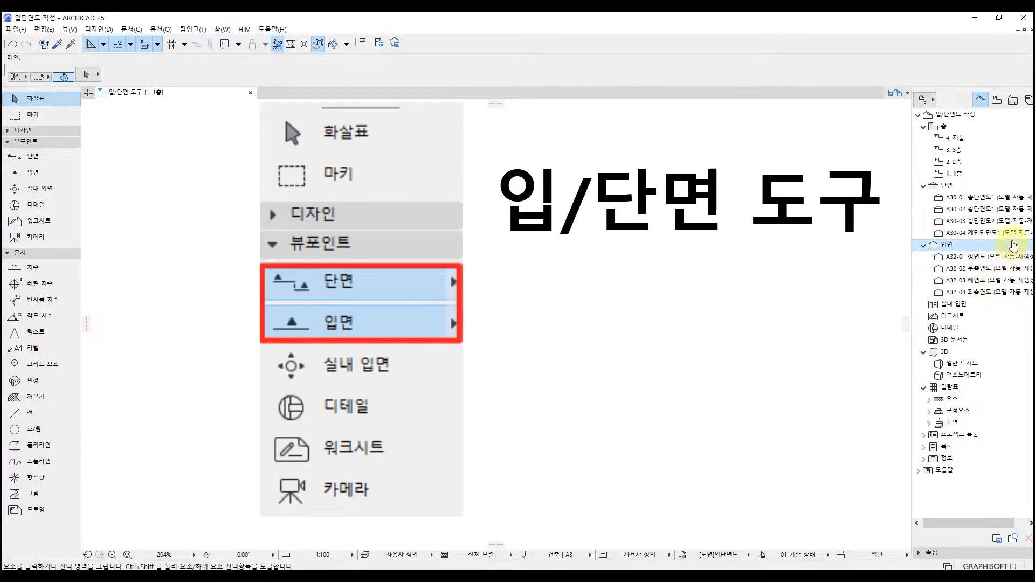
double_click(1011, 197)
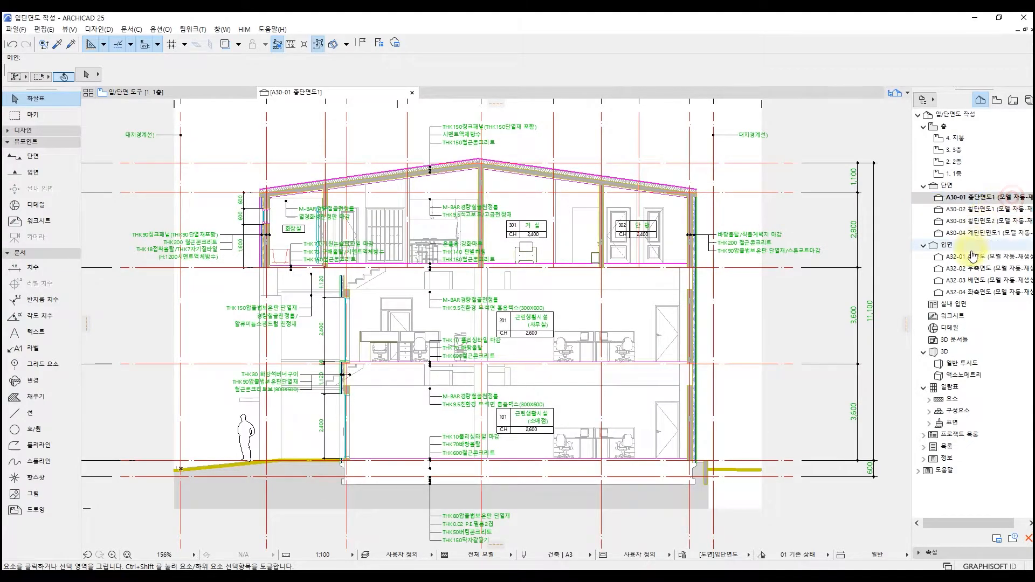
double_click(974, 255)
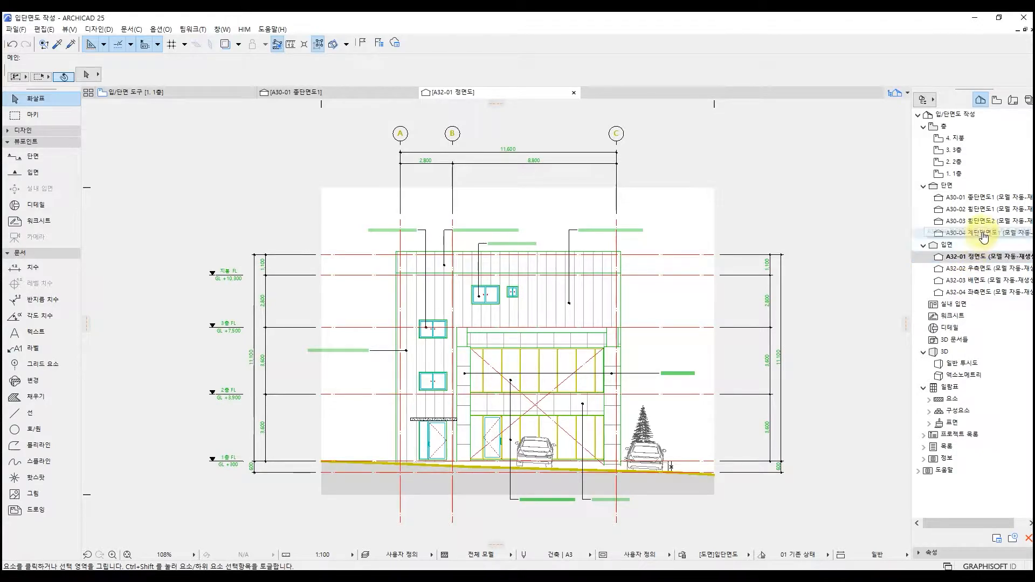
Open the saved view 입/단면도 실행 방법 and open its A30-03 횡단면도2 section marker with the current view settings.
left_click(997, 101)
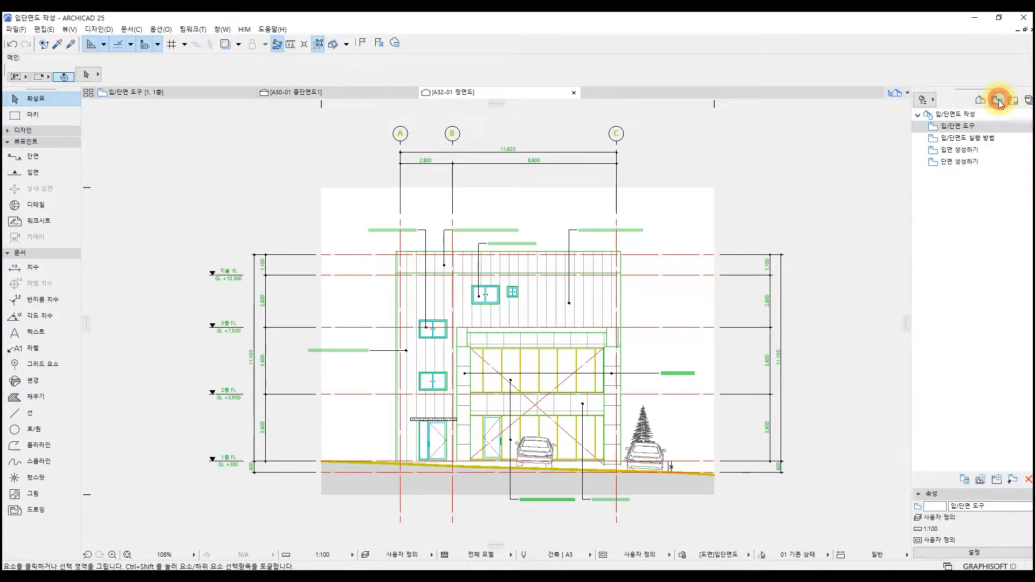
double_click(989, 141)
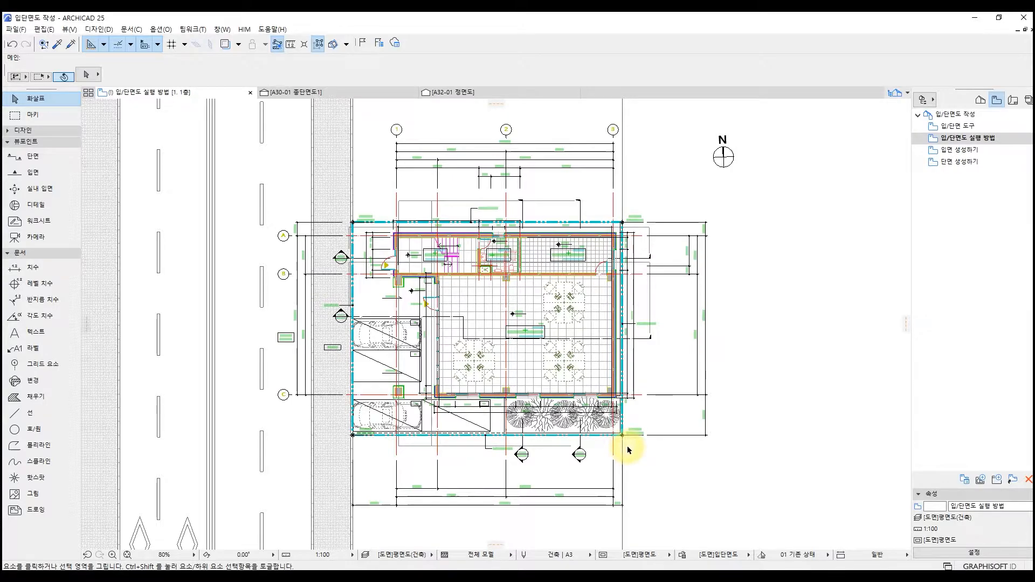
scroll(591, 420, "up", 5)
left_click(567, 466, "shift")
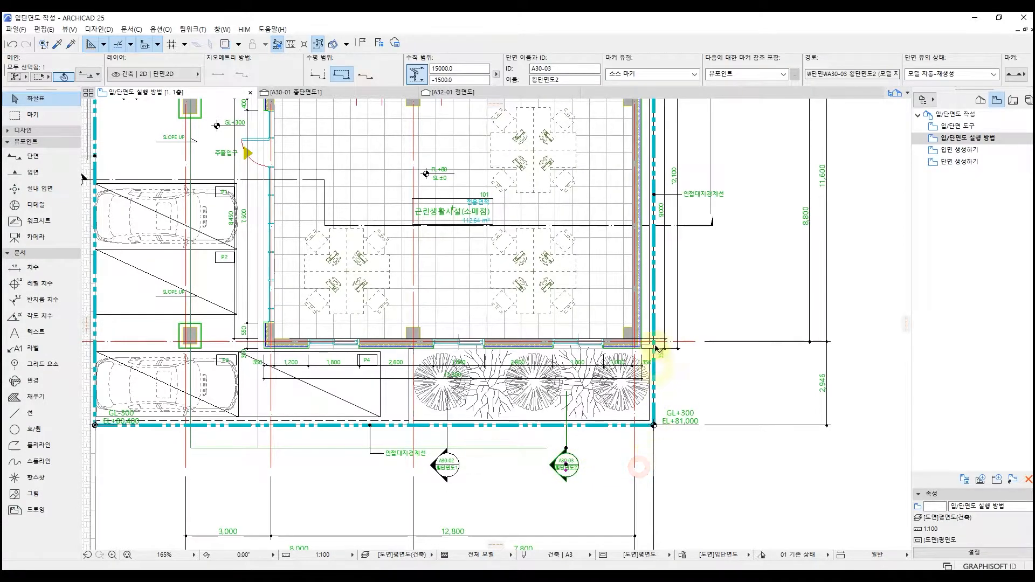
right_click(588, 201)
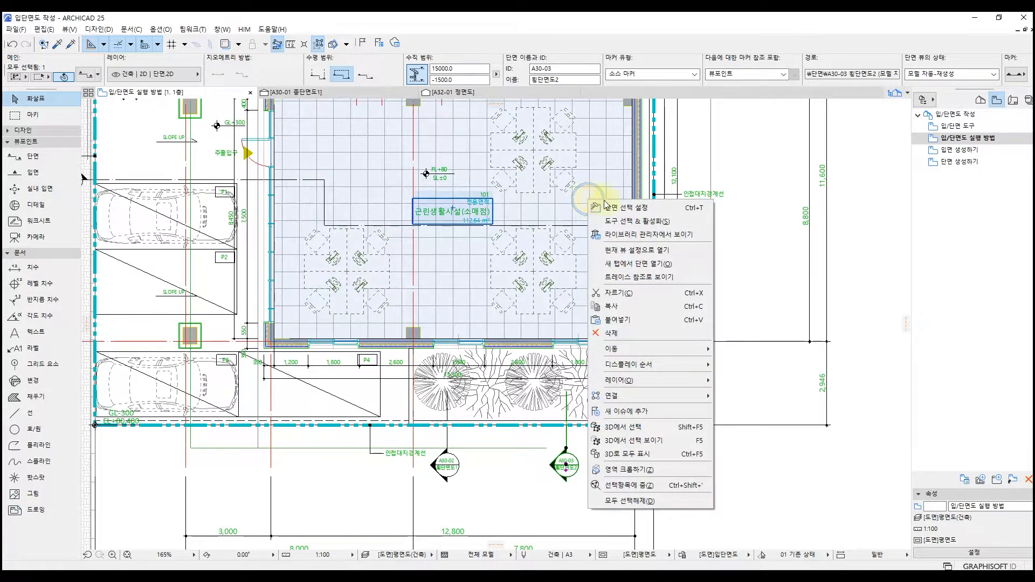
left_click(689, 249)
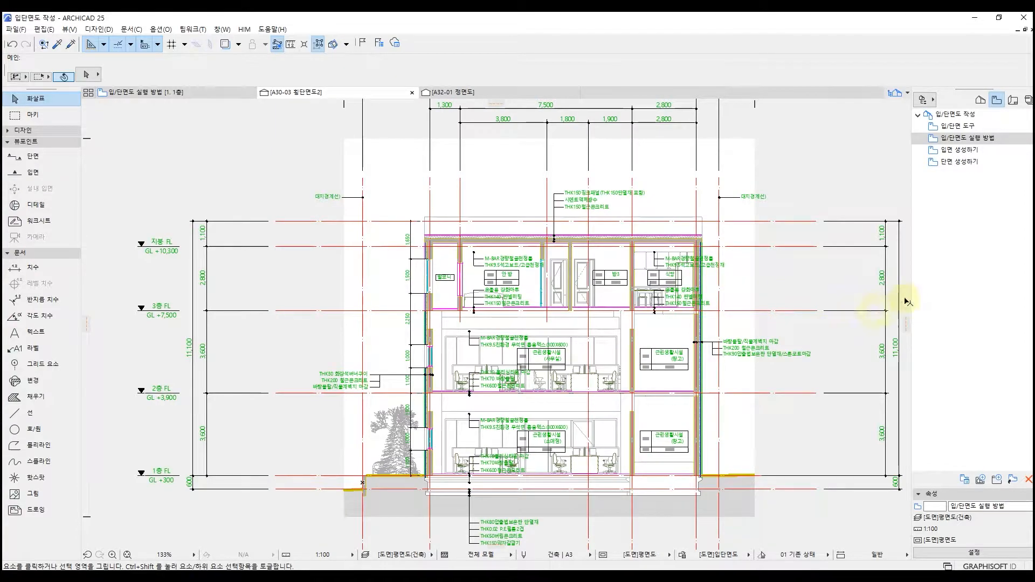
Return to the saved view 입/단면 도구 and show the general options in the Elevation tool's default settings.
double_click(976, 128)
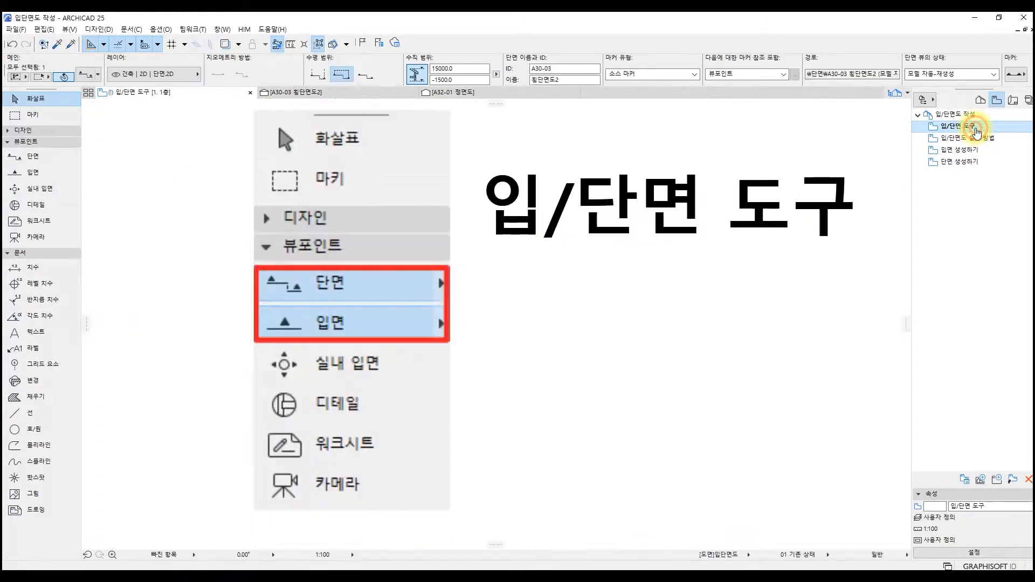
double_click(60, 173)
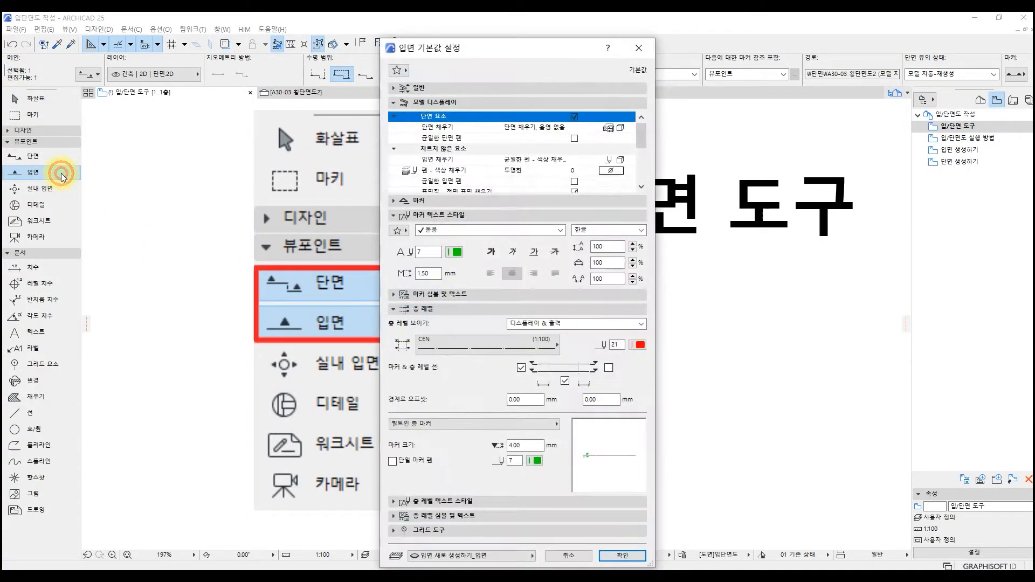
left_click(505, 88)
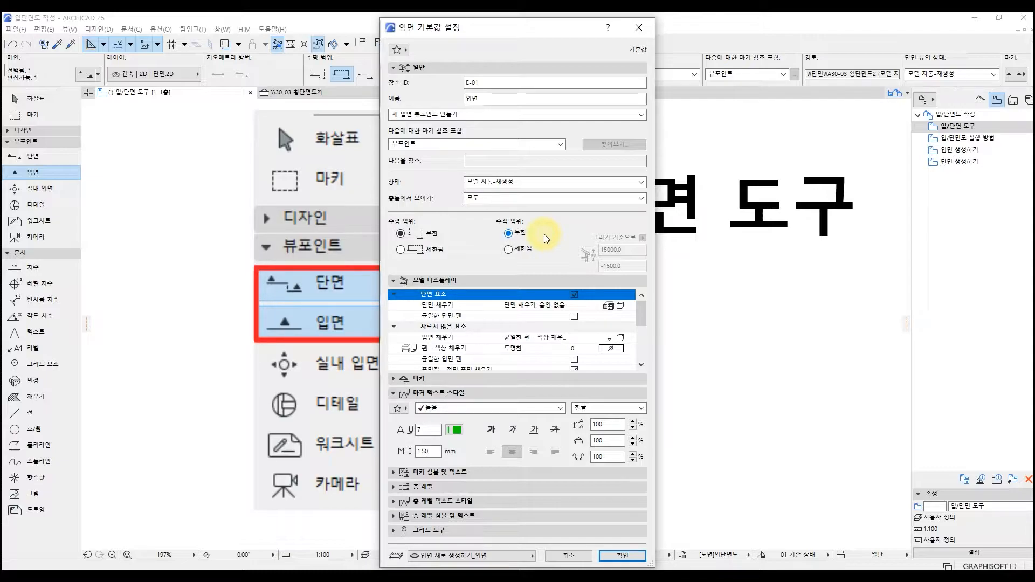
Set the elevation's vertical range to limited (제한됨) and look through the model display options down to the sun and shadow entries.
left_click(531, 249)
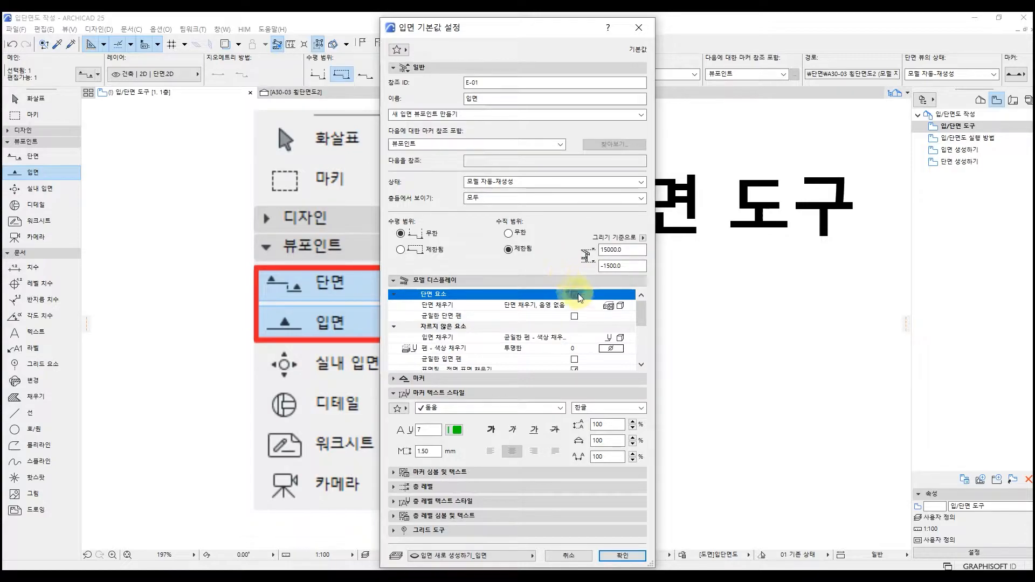
left_click(606, 325)
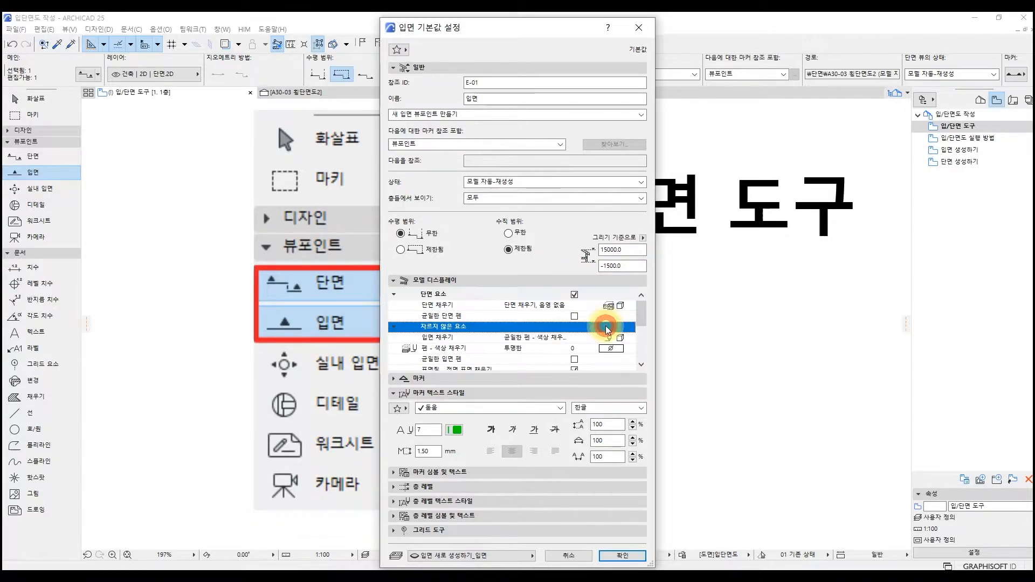
left_click_drag(642, 323, 642, 362)
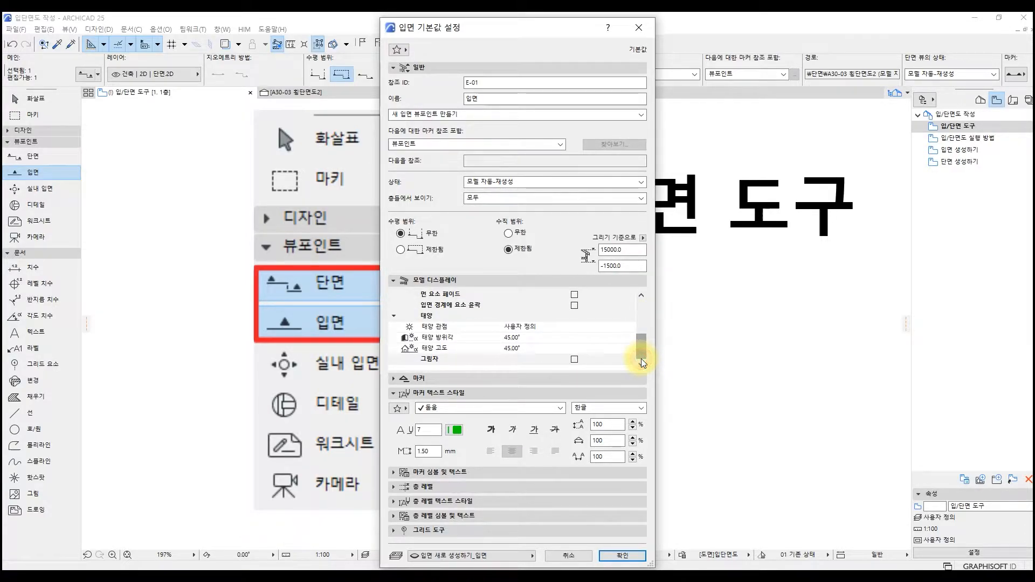
Examine the elevation's marker type, marker size and marker text style options.
left_click(637, 379)
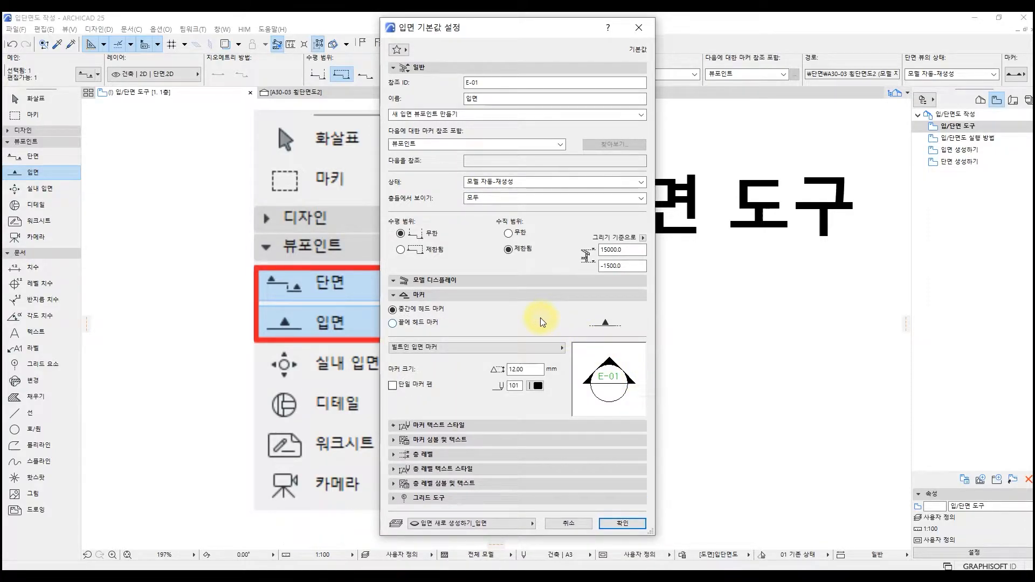
left_click(524, 348)
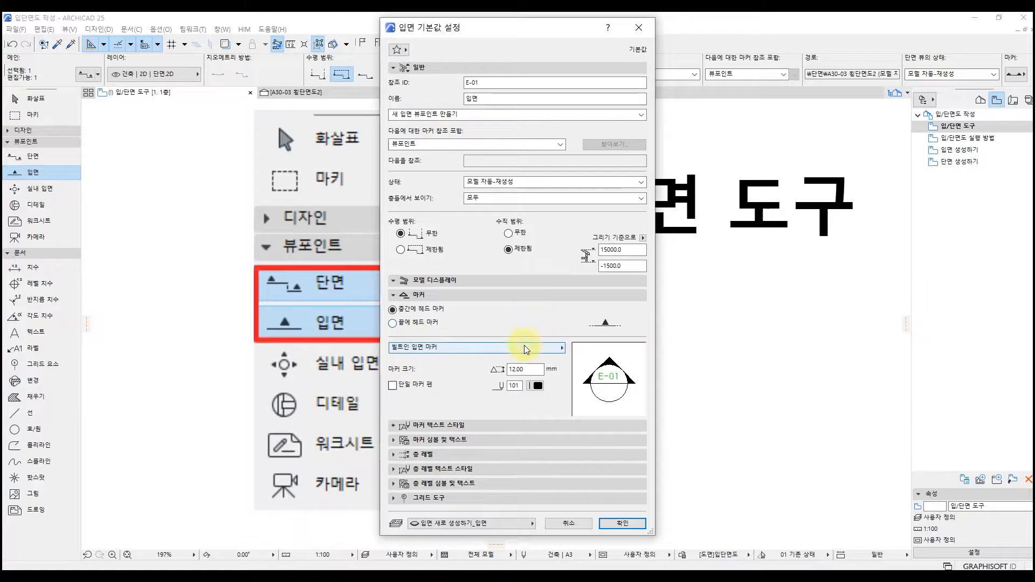
left_click(524, 345)
left_click(548, 425)
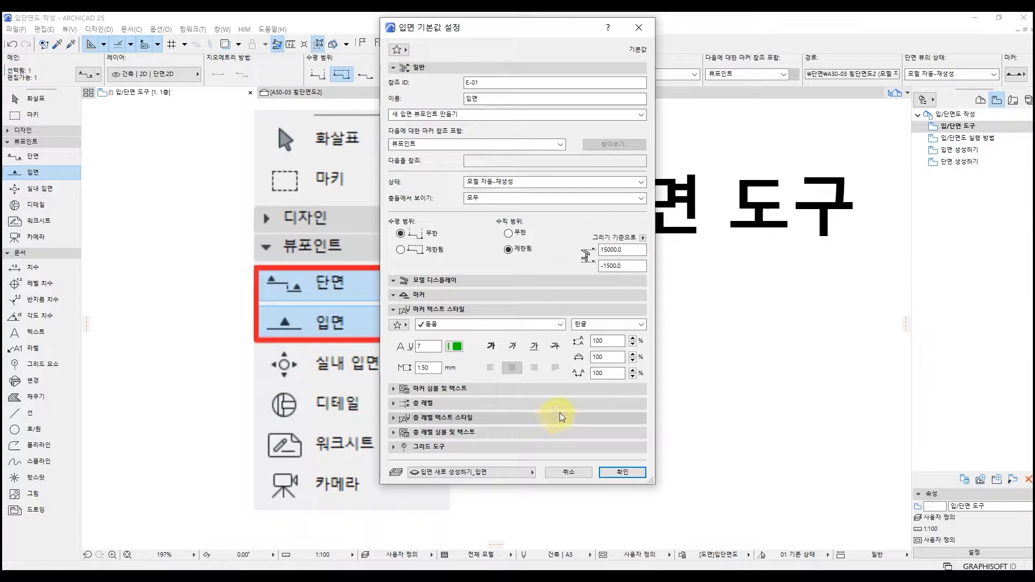
Examine the elevation marker's style choices, its text line options and its 2D representation settings.
left_click(576, 388)
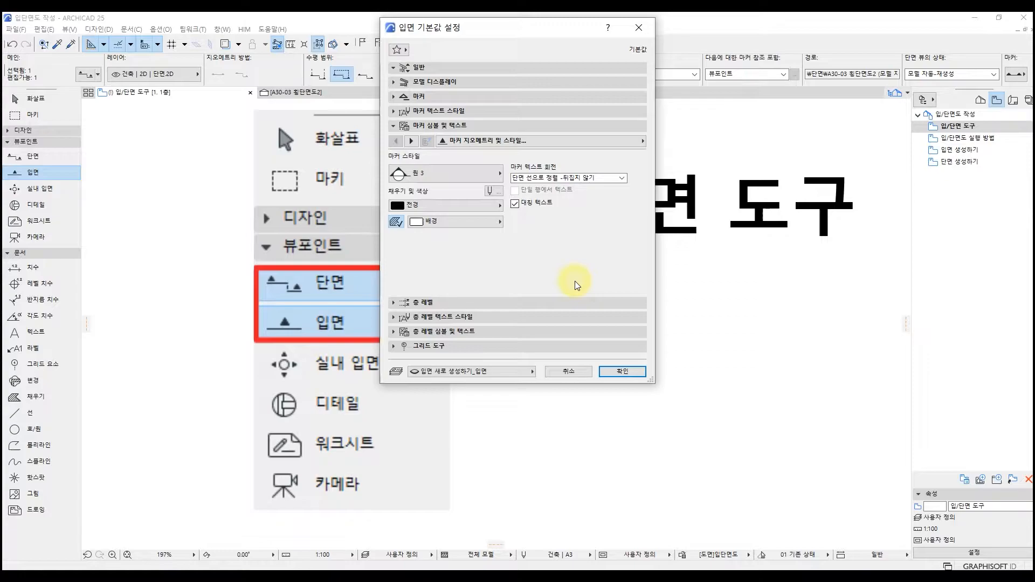
left_click(498, 176)
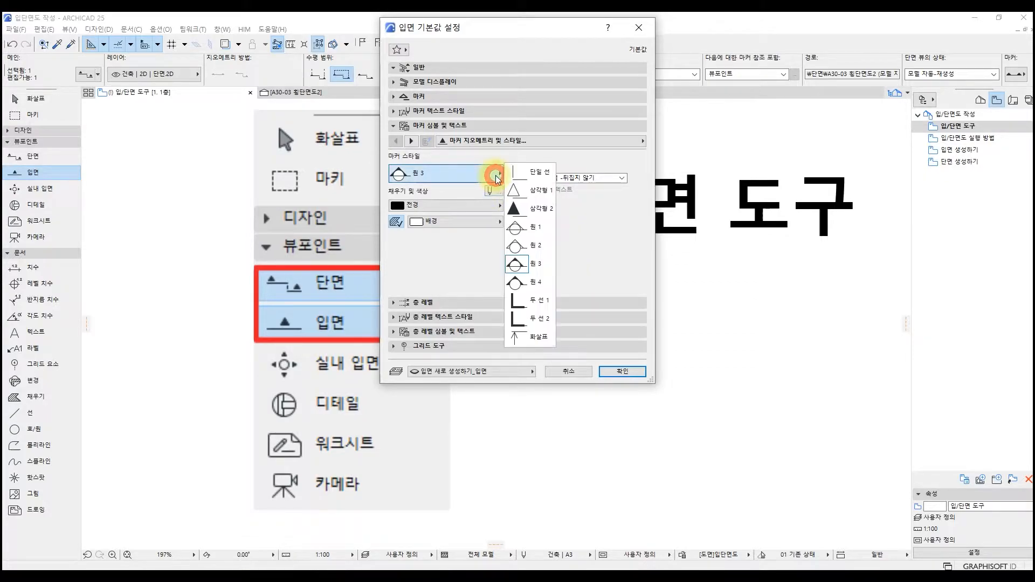
left_click(498, 177)
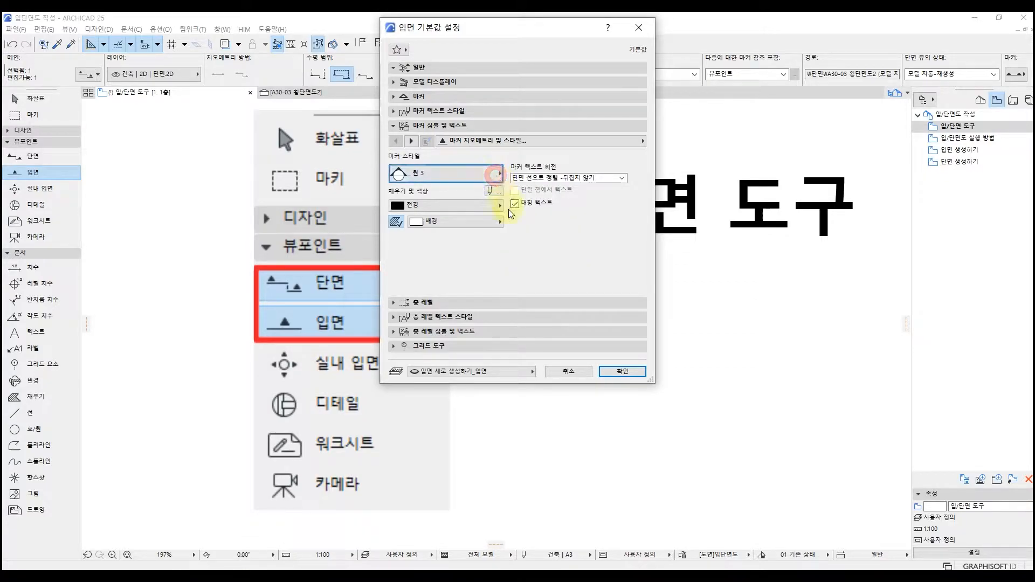
left_click(411, 141)
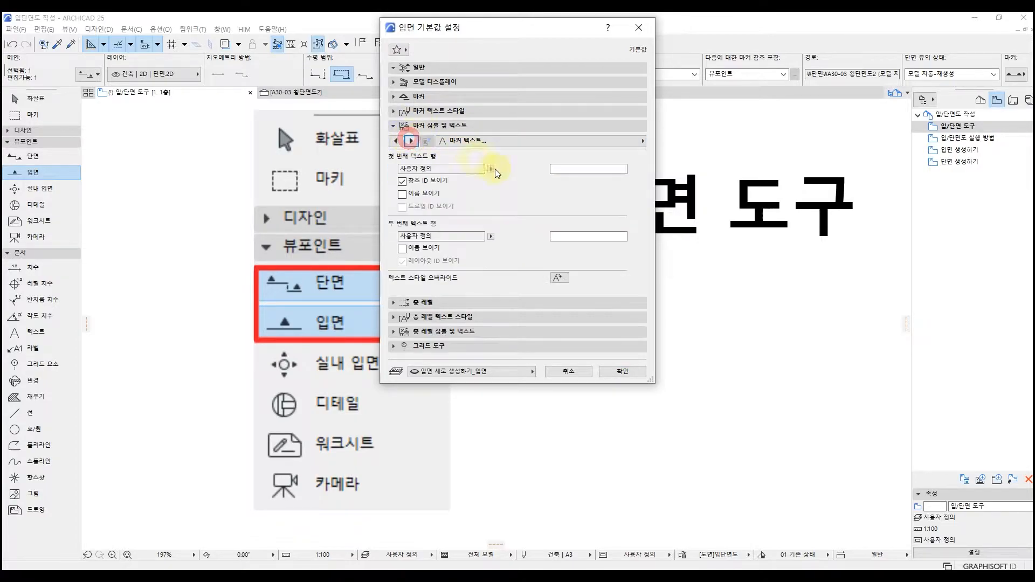
left_click(412, 141)
left_click(412, 141)
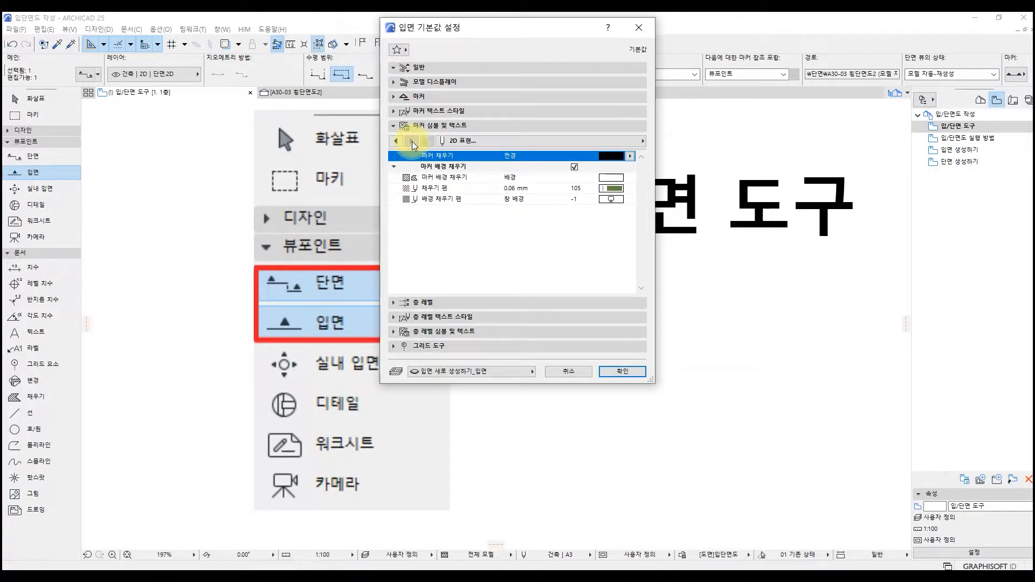
Look through the layers available for the elevation and close its default settings without applying them.
left_click(497, 373)
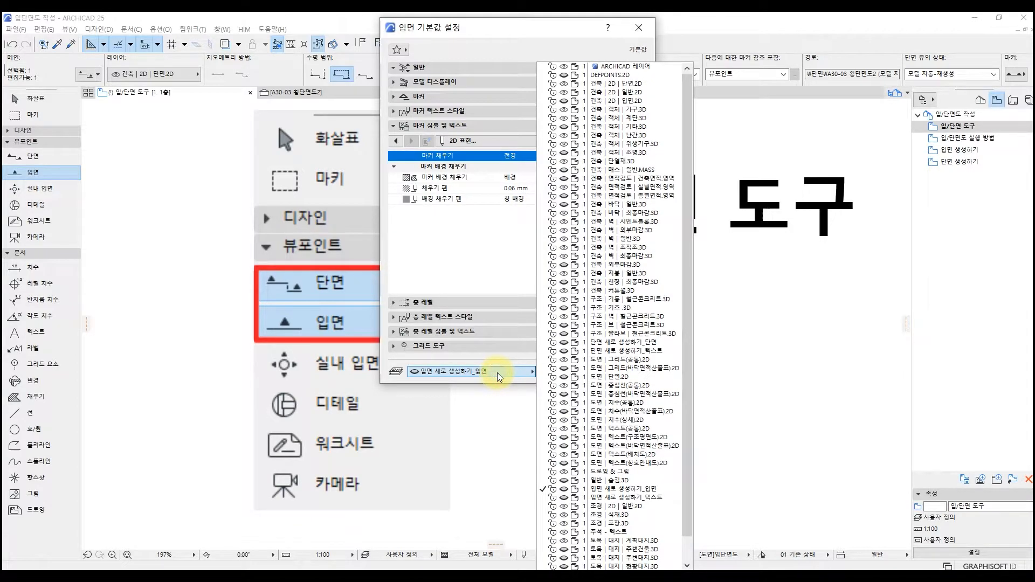
left_click(497, 373)
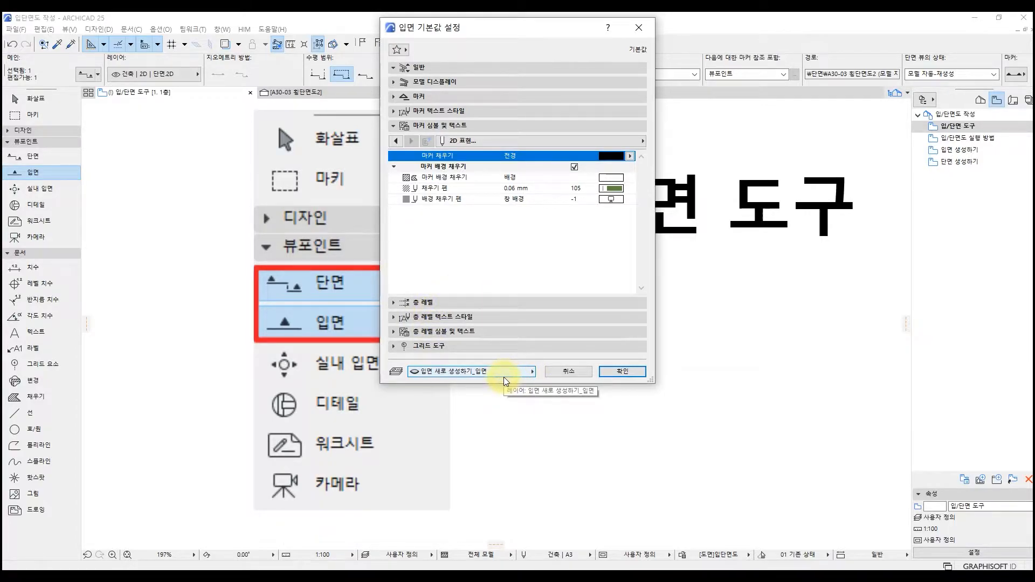
left_click(638, 30)
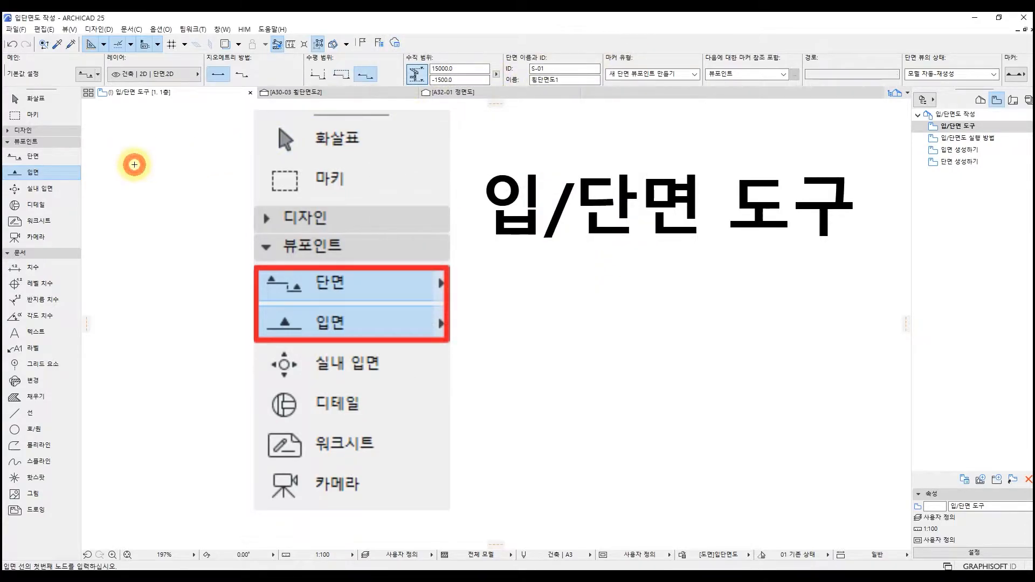
Examine the model display, marker and general options in the Section tool's default settings, then close them without applying.
left_click(72, 160)
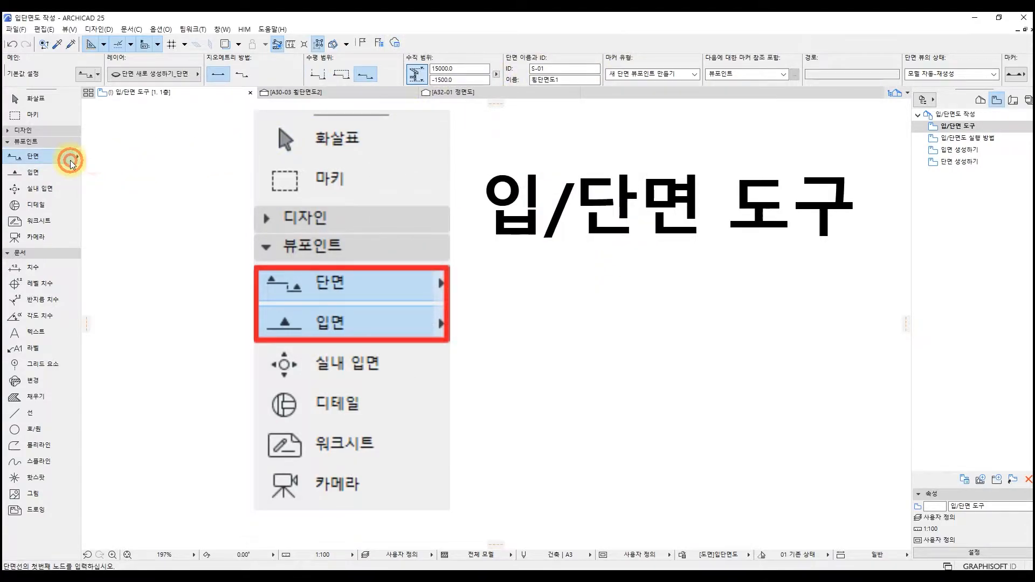
double_click(72, 161)
left_click_drag(770, 40, 476, 31)
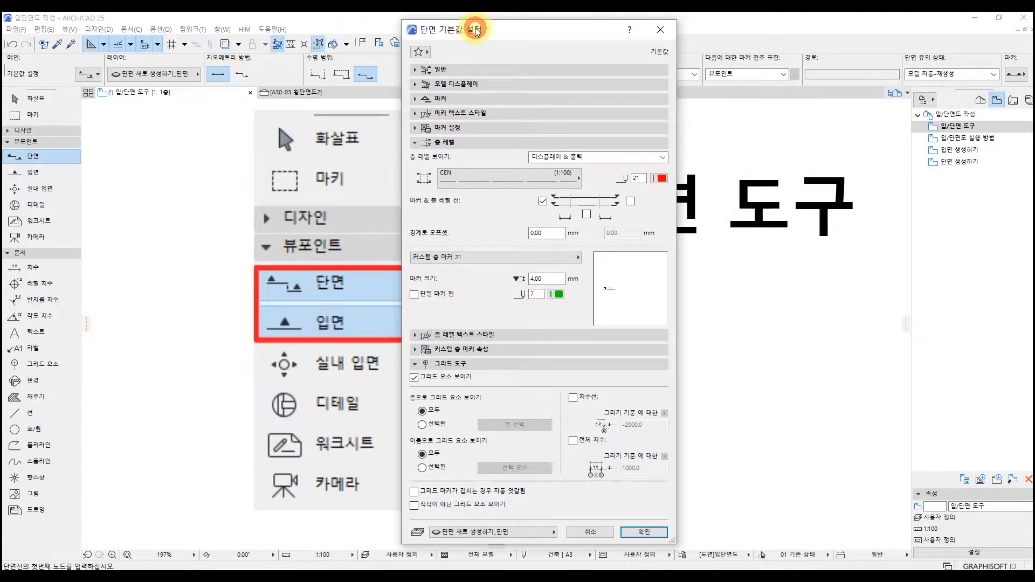
left_click(498, 82)
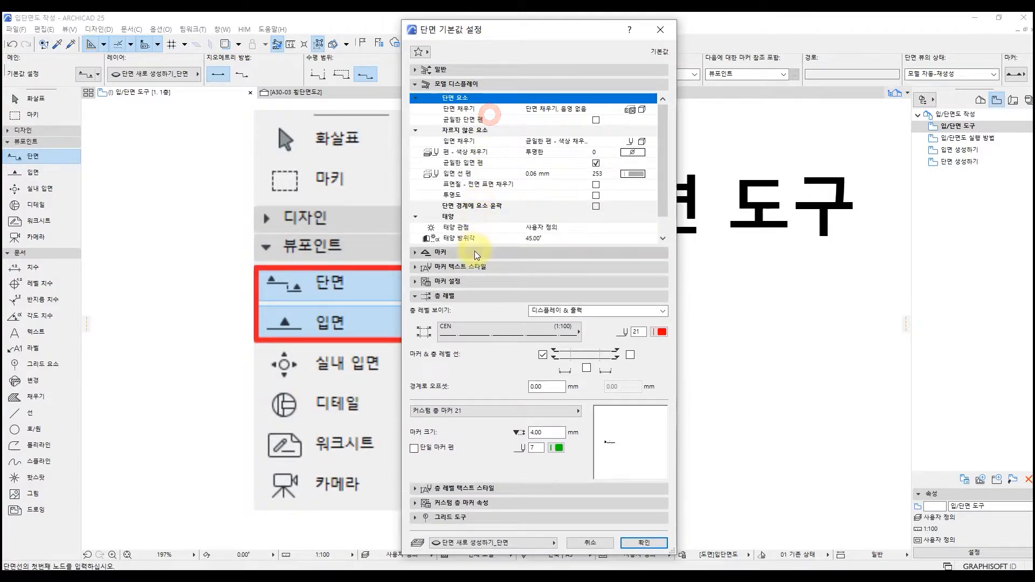
left_click(474, 251)
left_click(512, 68)
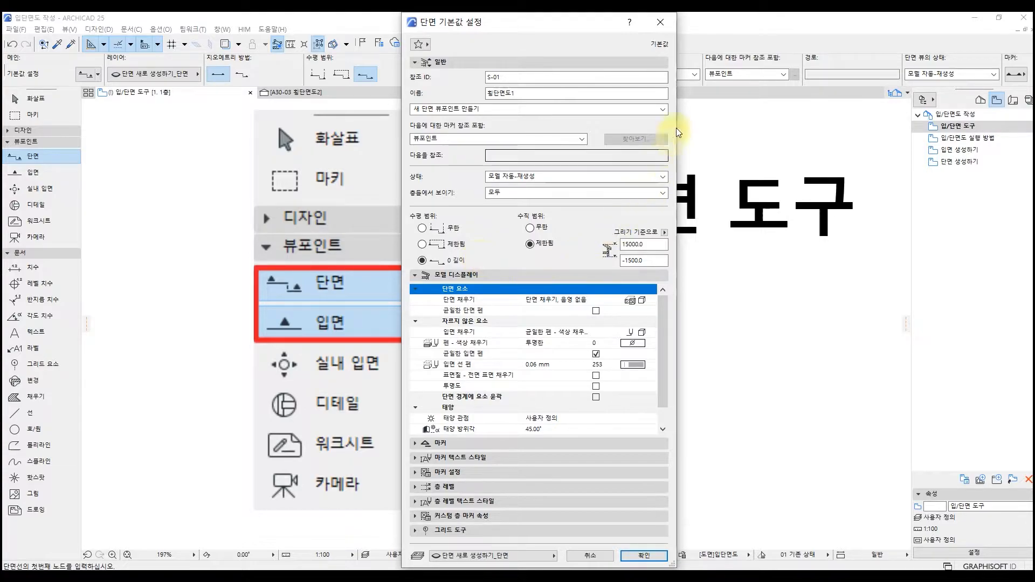
left_click(663, 21)
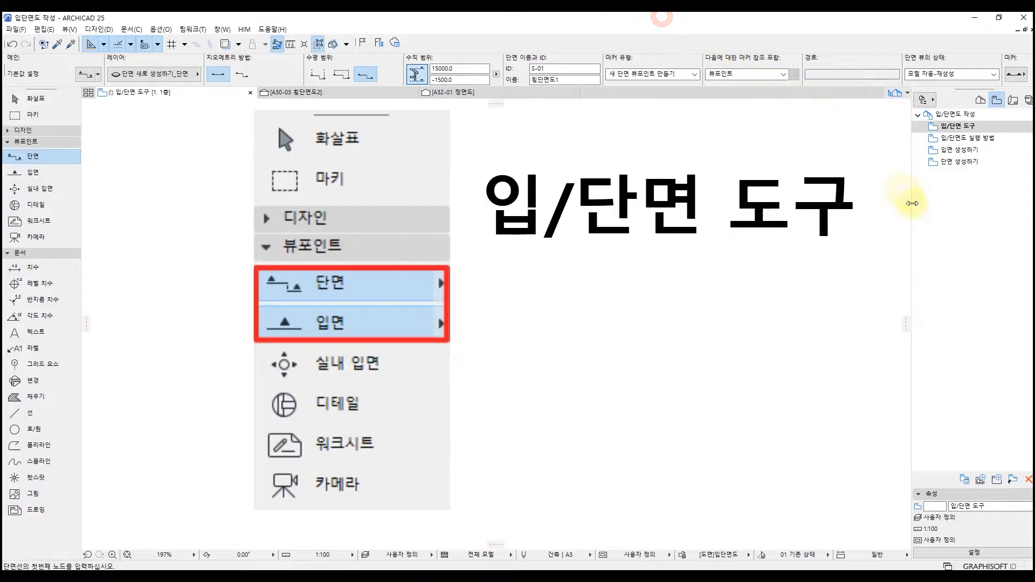
In the 입면 생성하기 view, place a straight elevation line with infinite horizontal range along the left side of the plan, facing the building.
double_click(960, 150)
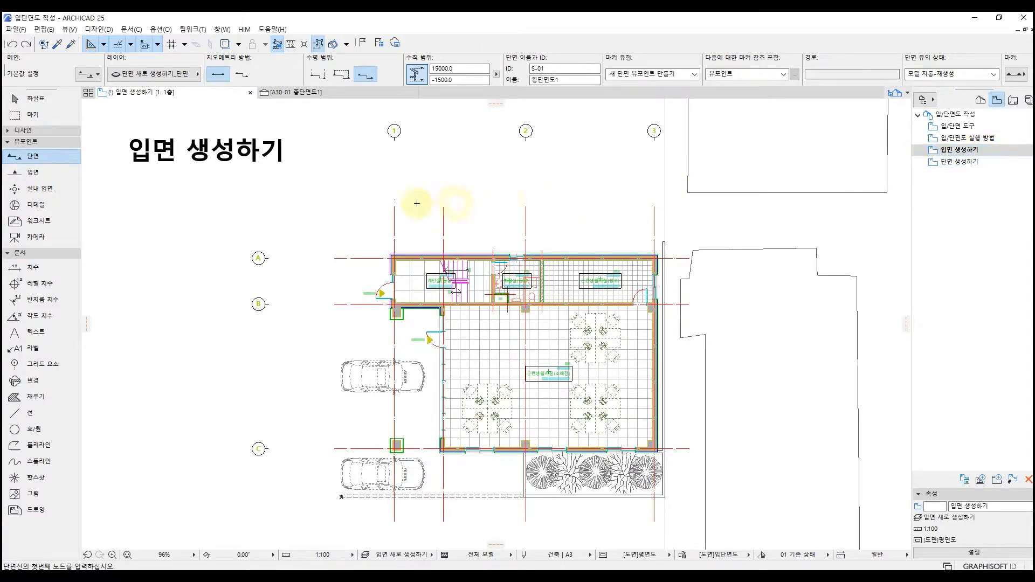
left_click(50, 172)
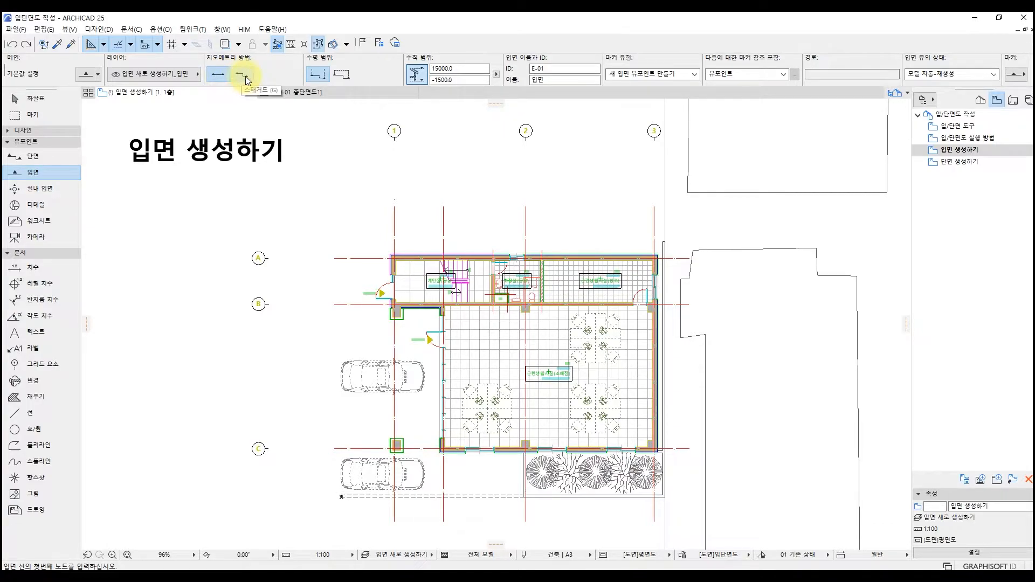
left_click(221, 78)
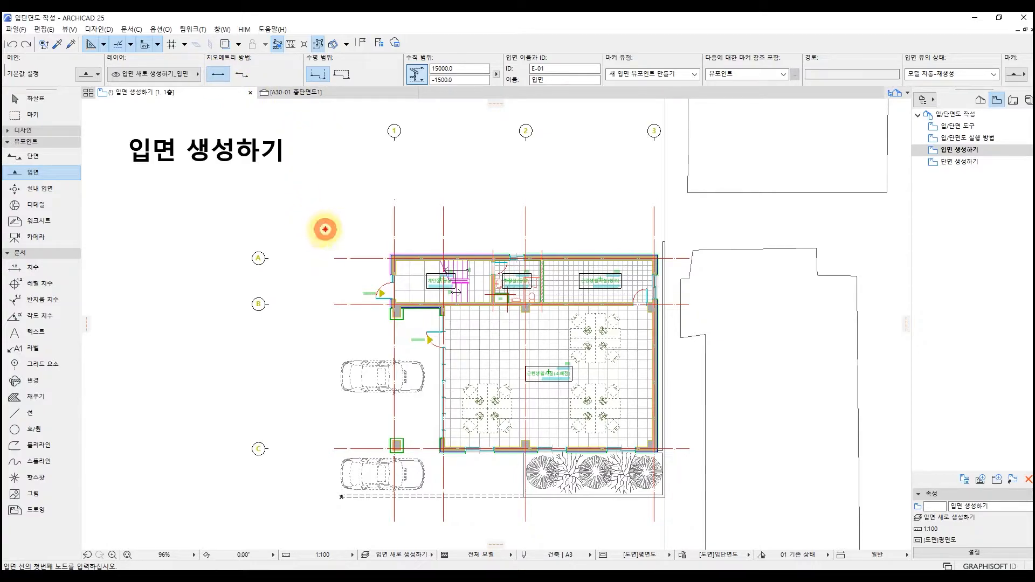
left_click(325, 229)
left_click(326, 532)
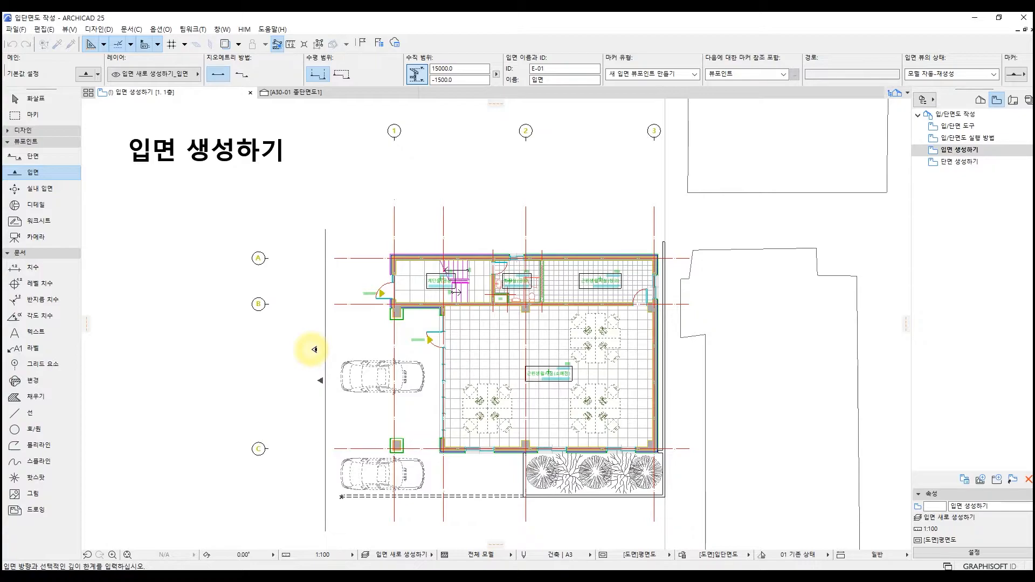
left_click(363, 338)
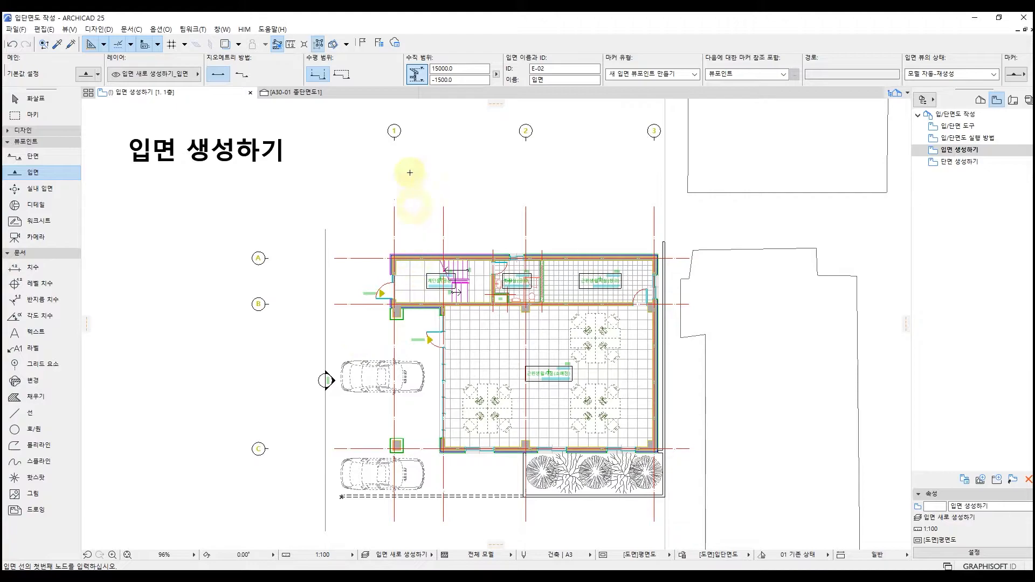
Place a second straight elevation with limited horizontal range just beside the first, ending its depth inside the building between grid lines 1 and 2.
left_click(347, 73)
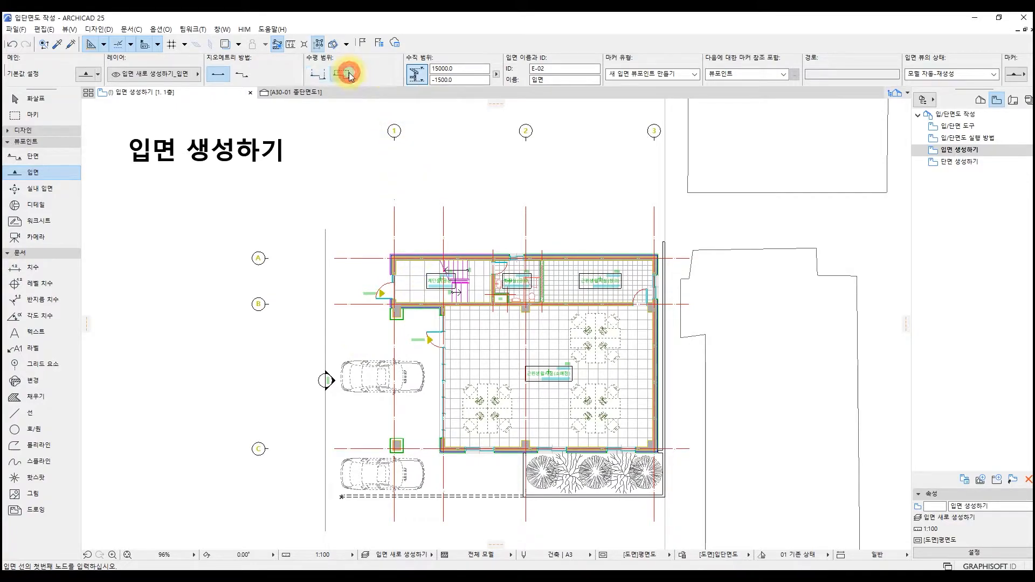
left_click(333, 227)
left_click(335, 533)
left_click(485, 478)
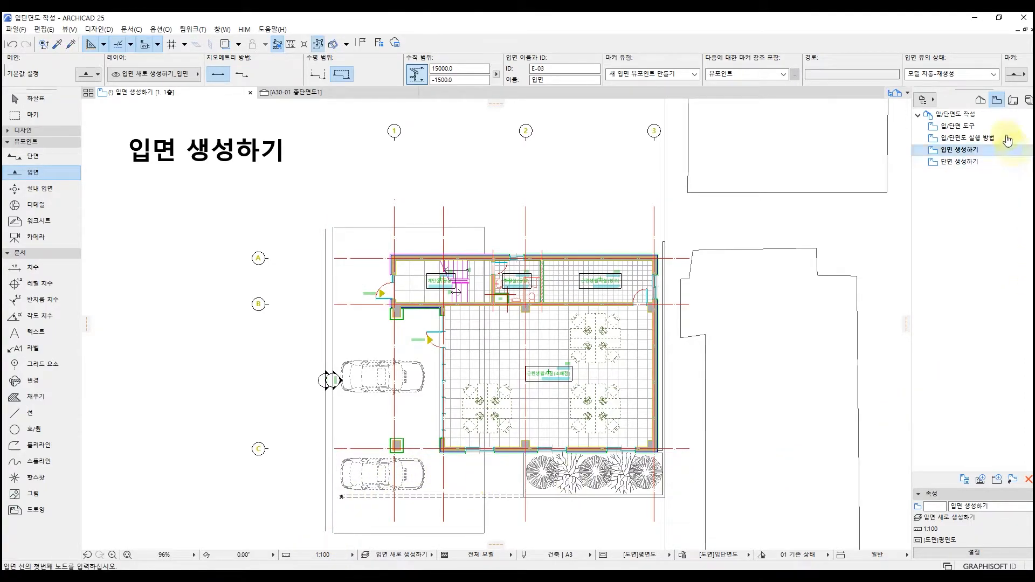
Open the E-01 elevation from the project map and examine the facade and surroundings captured by its infinite horizontal range.
left_click(981, 101)
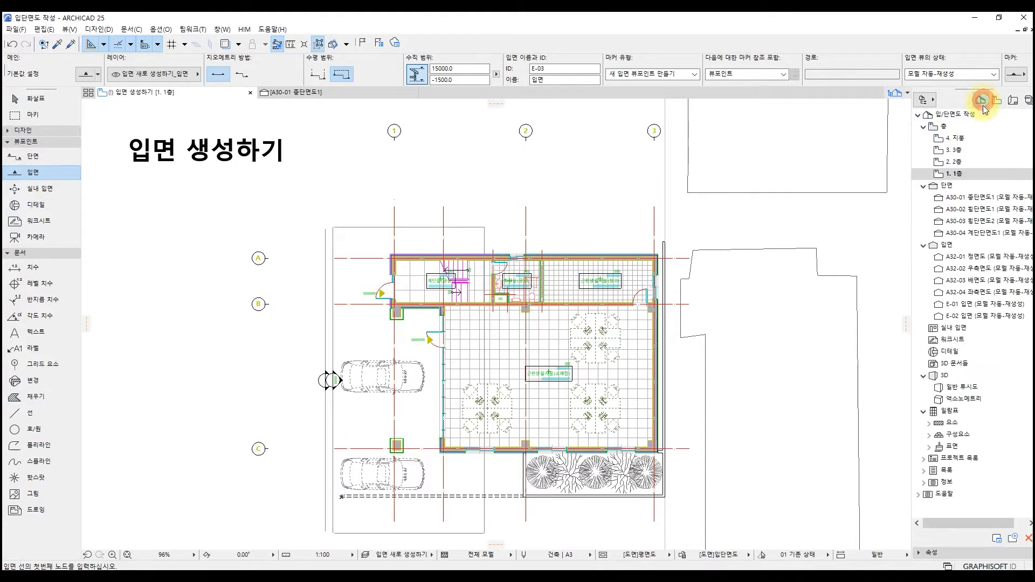
left_click(962, 304)
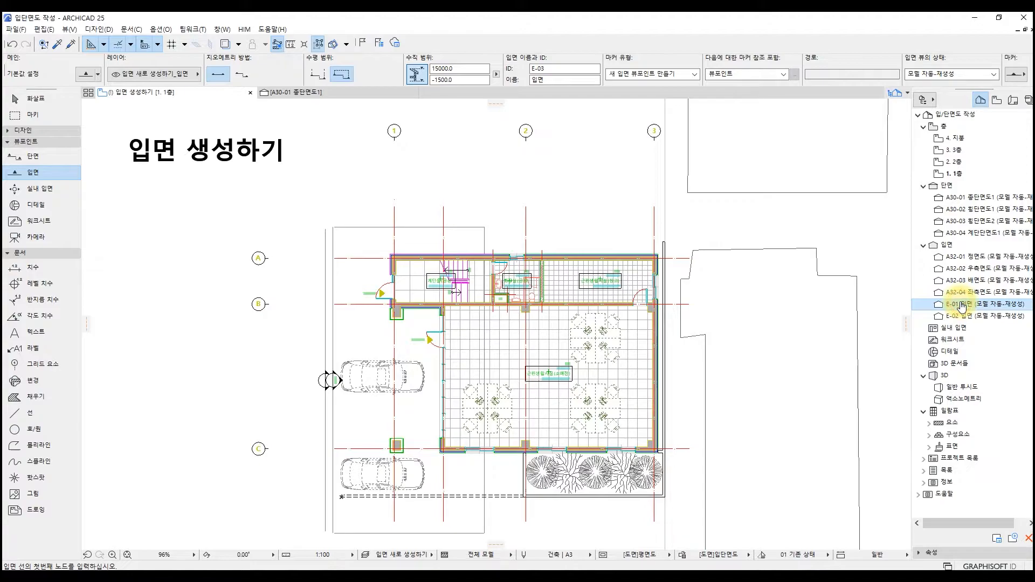
double_click(962, 304)
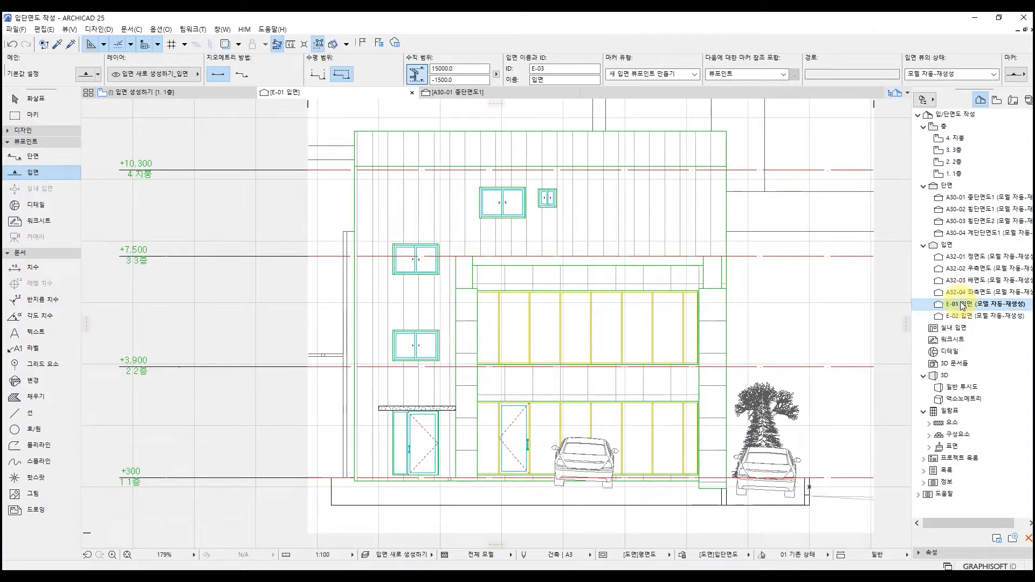
middle_click_drag(838, 282, 769, 282)
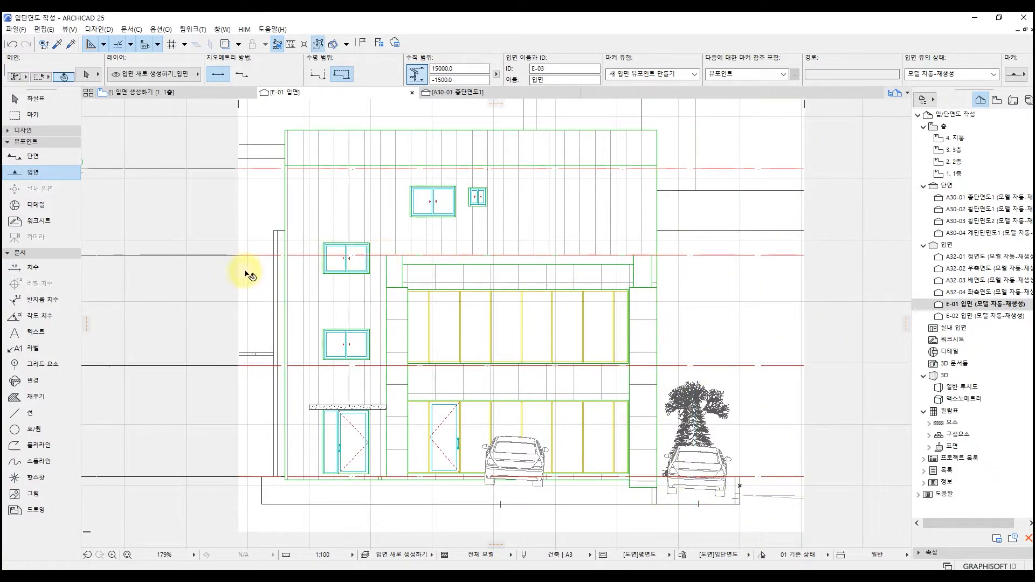
key("shift")
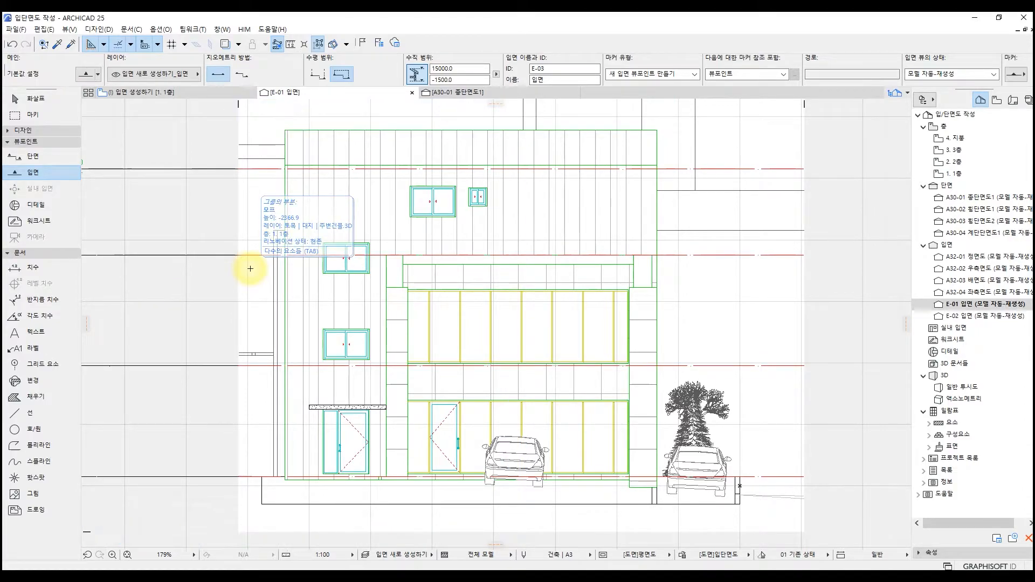
Open the E-02 elevation and examine what its limited horizontal range includes compared with E-01.
double_click(930, 317)
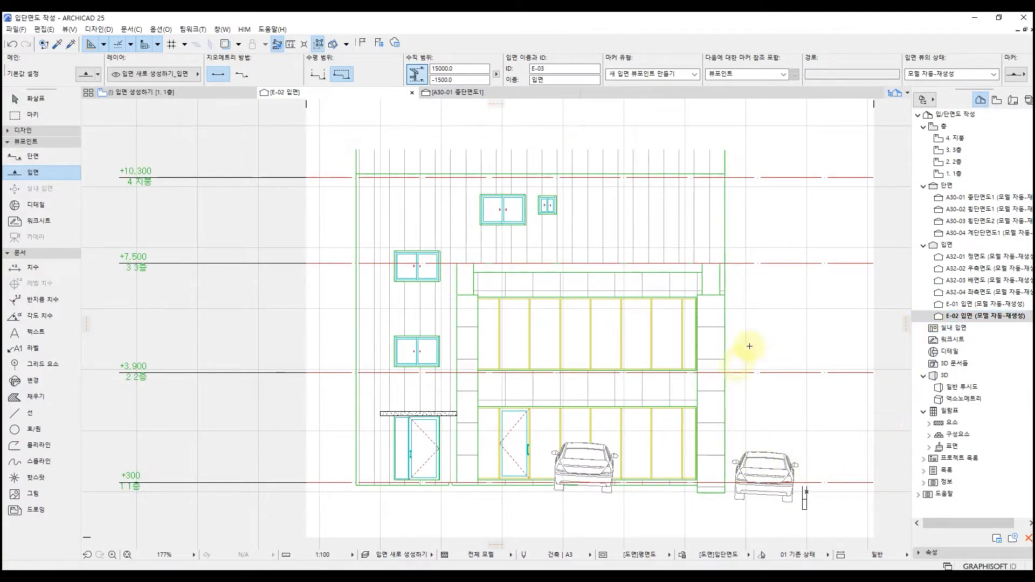
key("shift")
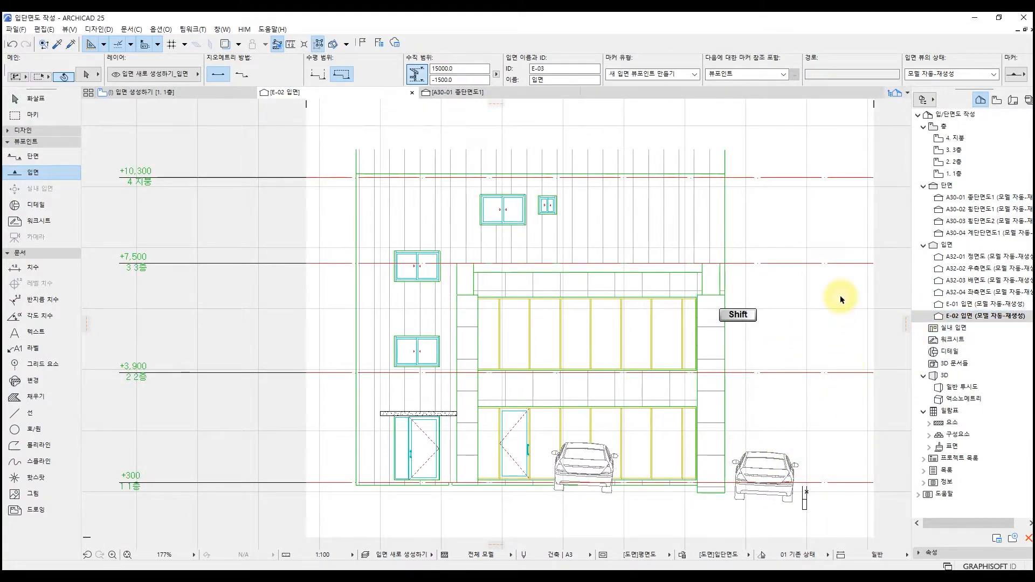
key("shift")
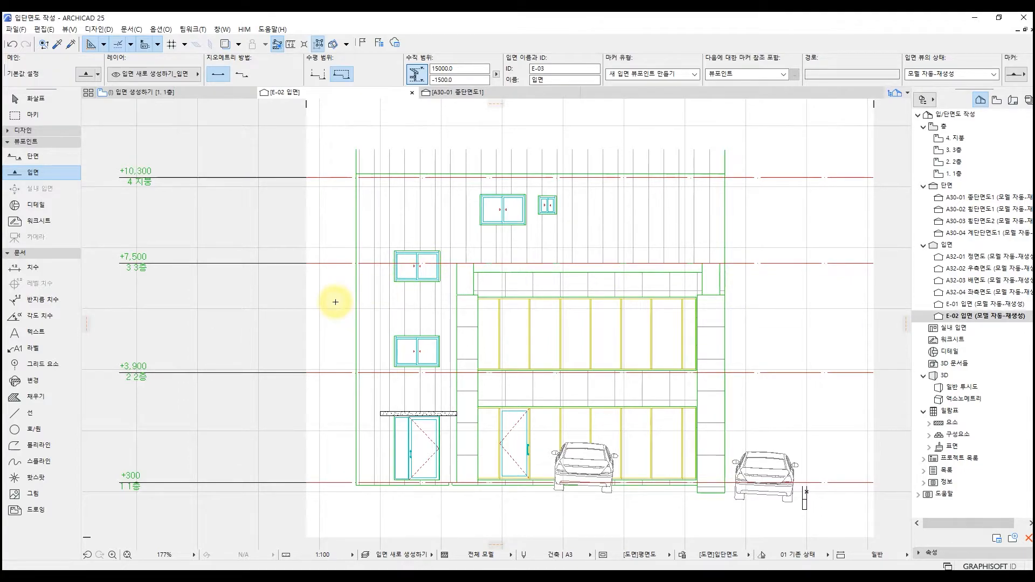
key("shift")
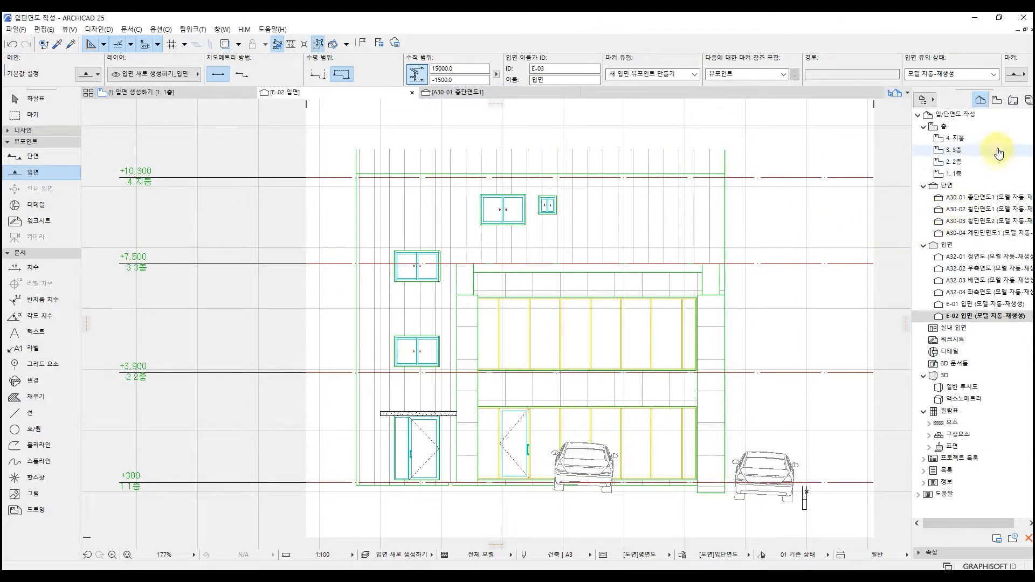
Back in the 입면 생성하기 plan, place a straight elevation left of the existing ones with infinite horizontal and infinite vertical range, facing the building.
left_click(997, 100)
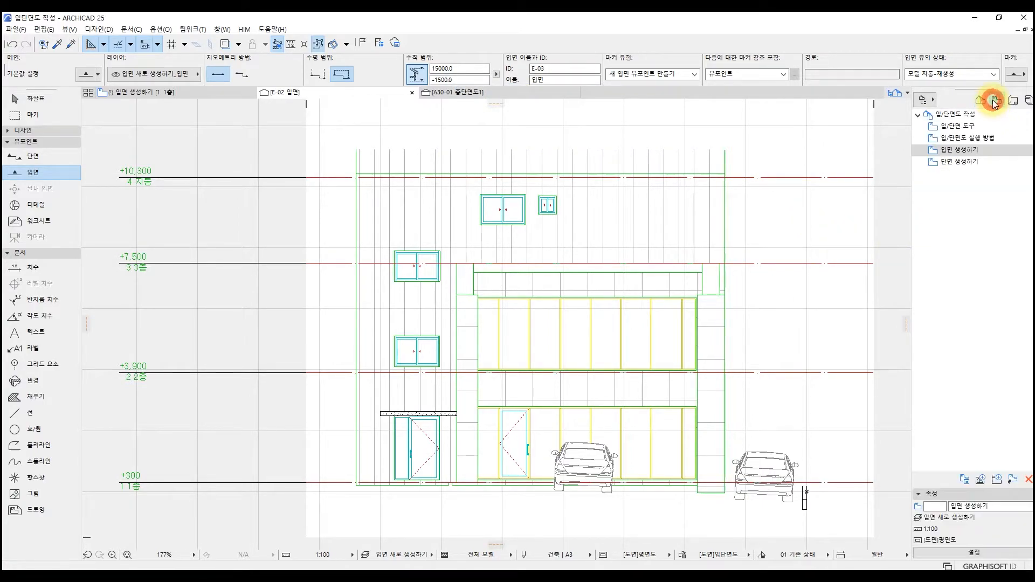
double_click(971, 151)
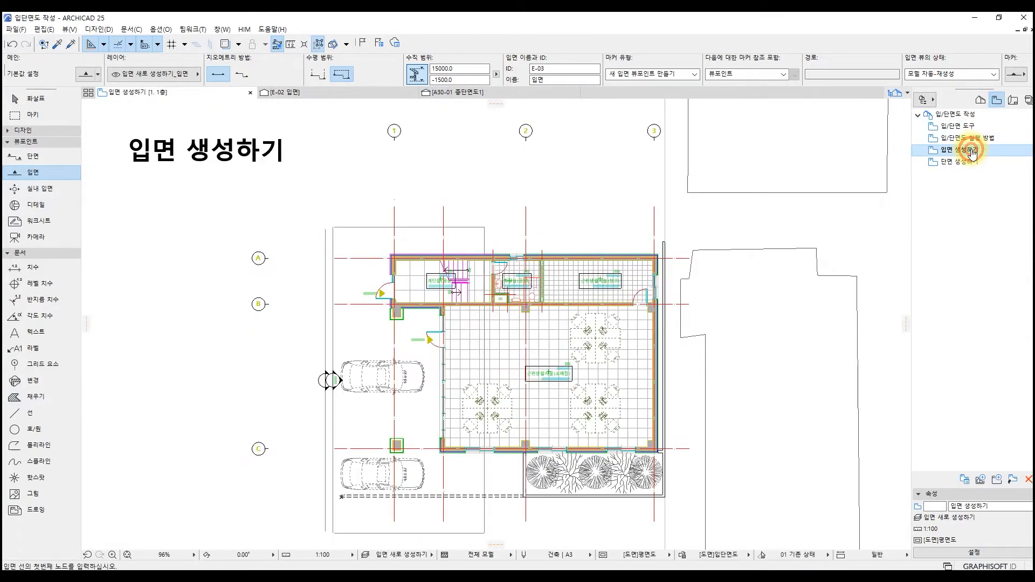
left_click(320, 75)
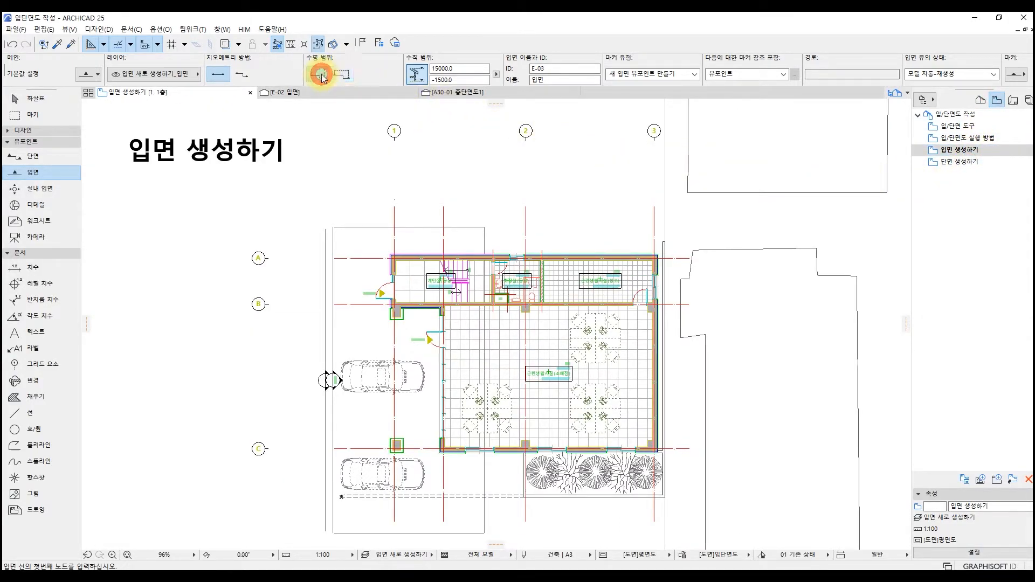
left_click(423, 77)
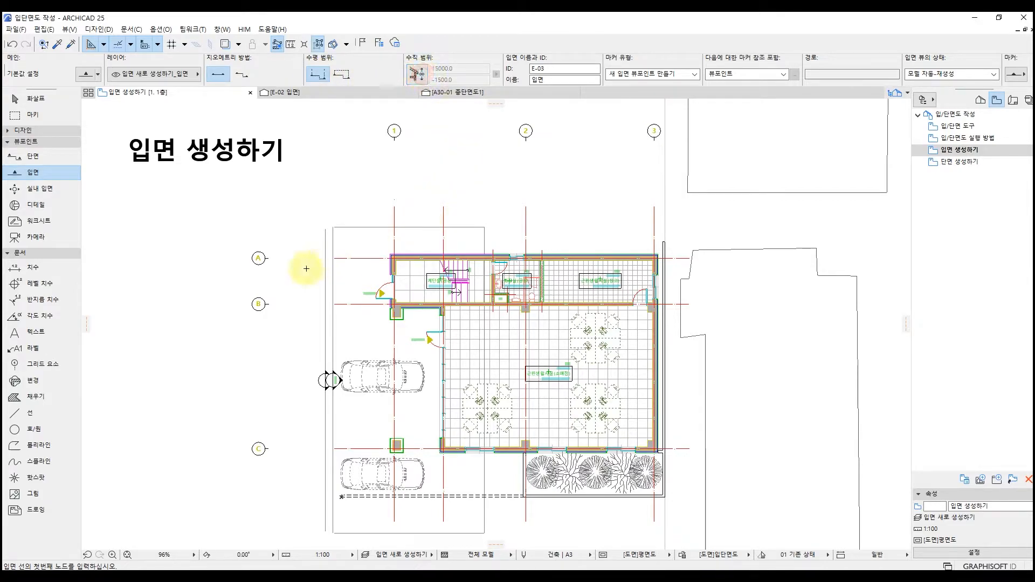
left_click(317, 219)
left_click(317, 532)
left_click(363, 421)
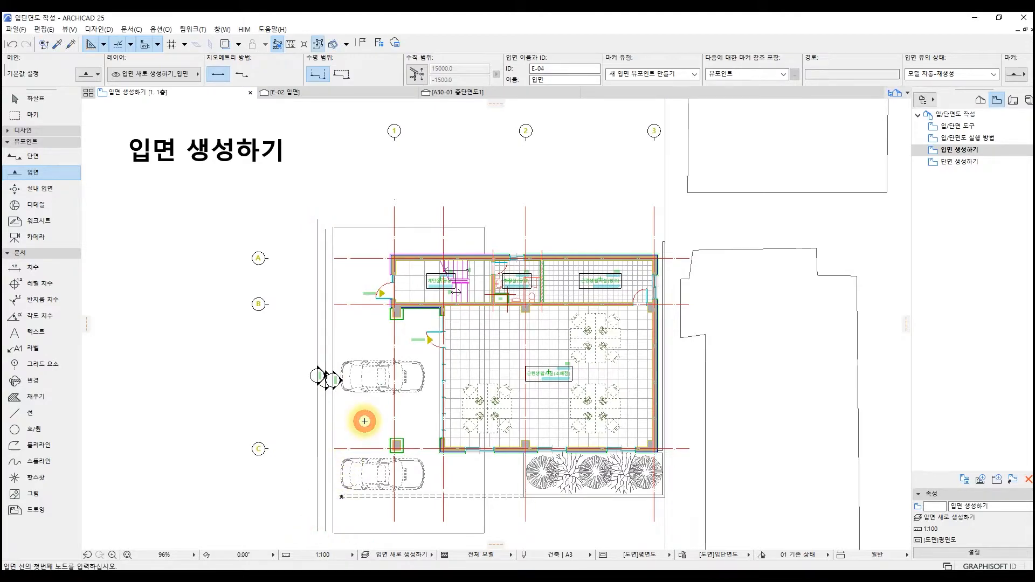
Open the E-01 and E-03 elevations in turn to compare the limited vertical boundary with the infinite vertical range.
left_click(978, 101)
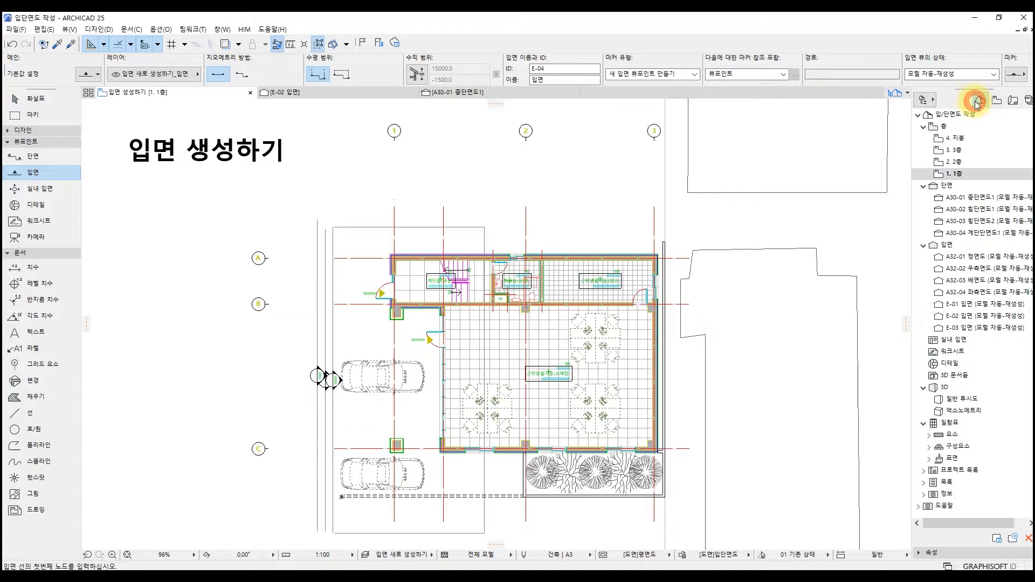
left_click(979, 305)
double_click(980, 305)
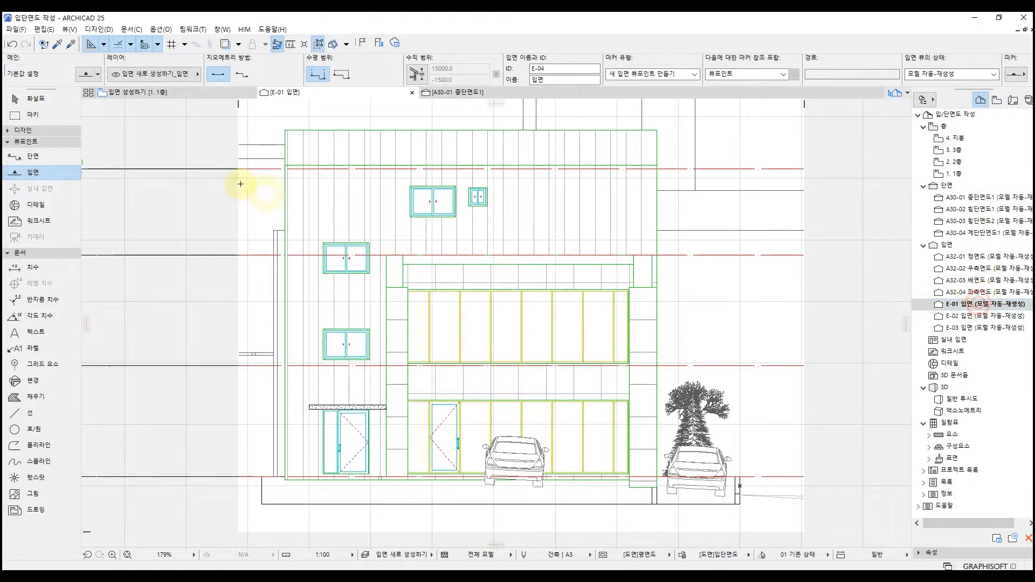
scroll(186, 153, "down", 3)
middle_click_drag(185, 153, 194, 260)
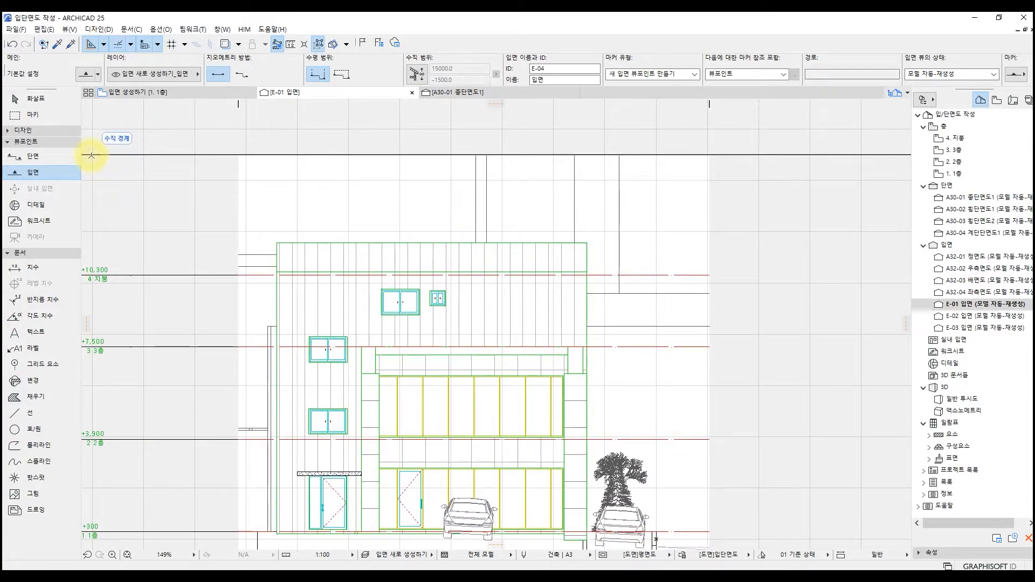
double_click(951, 329)
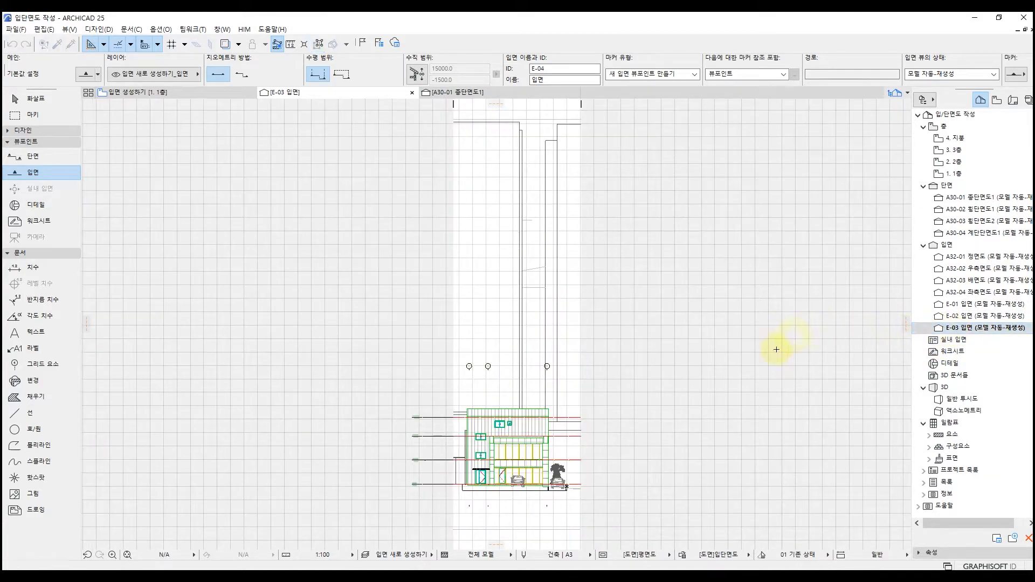
left_click_drag(259, 180, 255, 152)
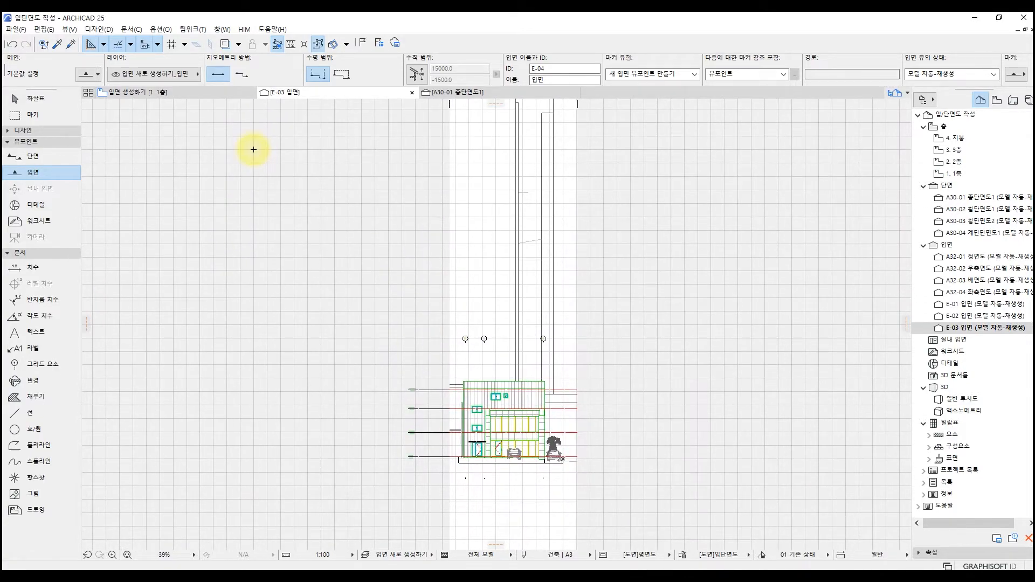
In the 입면 생성하기 plan, place a staggered elevation line through the building, with segments about 6.6 m, 8 m and 10.5 m long, facing grid line 3.
left_click(998, 101)
double_click(965, 150)
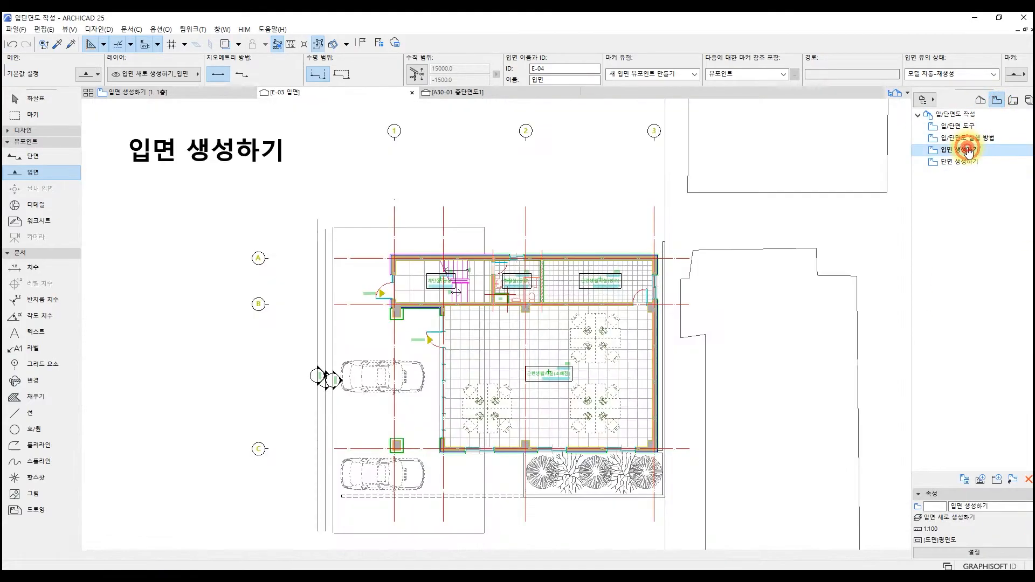
left_click(248, 73)
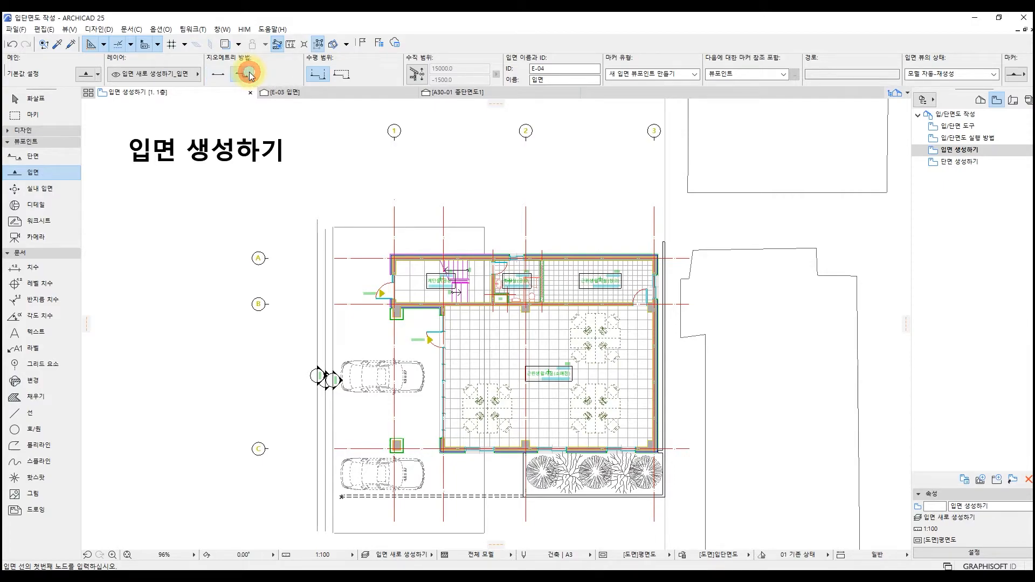
left_click(467, 235)
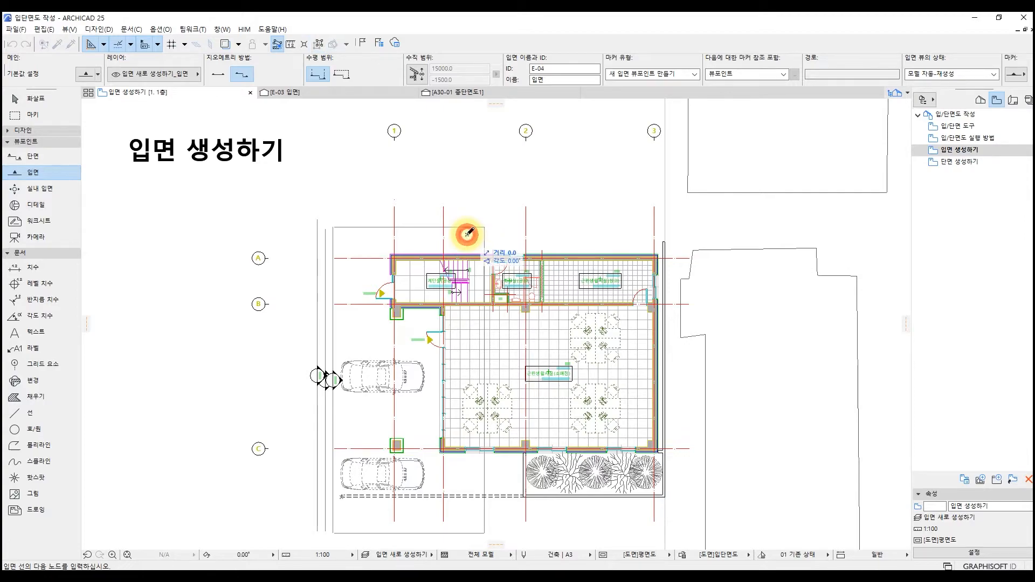
left_click(467, 342)
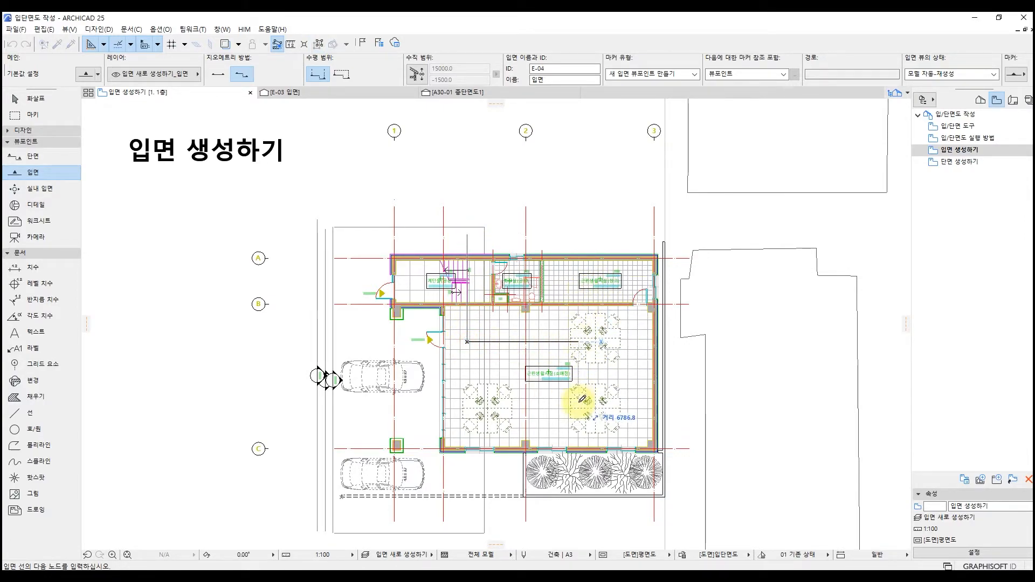
left_click(596, 338)
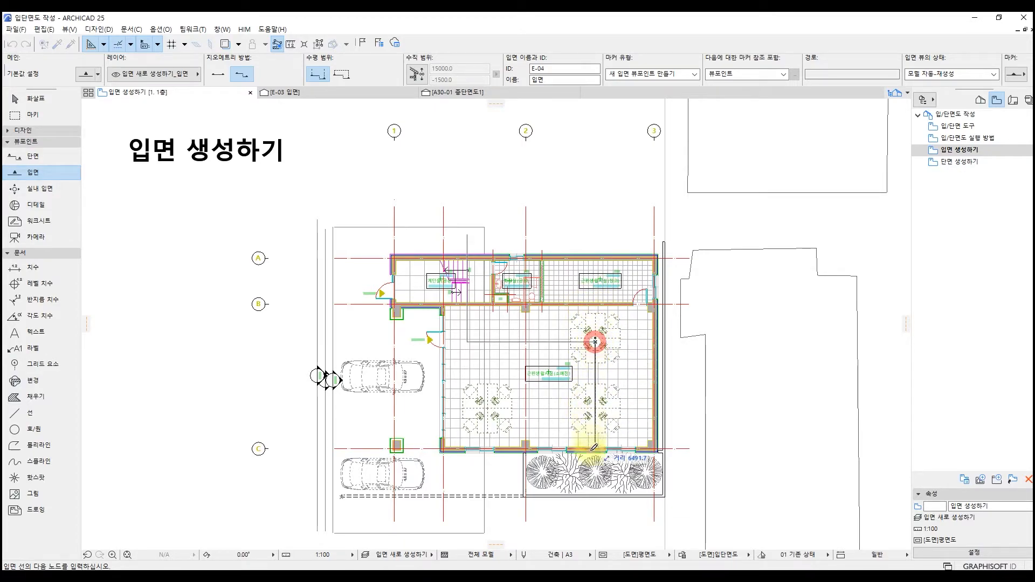
left_click(597, 516)
left_click(597, 516)
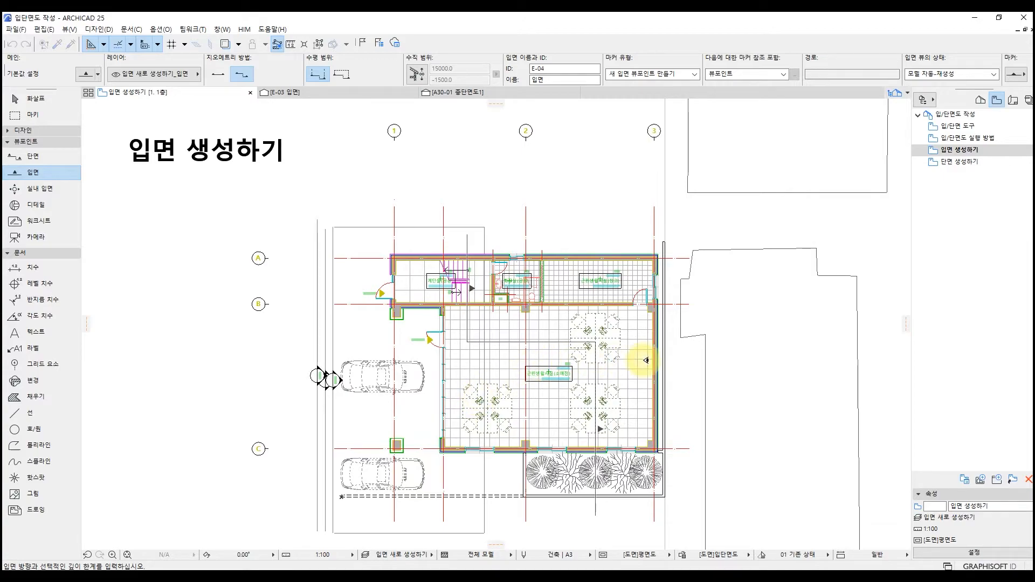
left_click(645, 360)
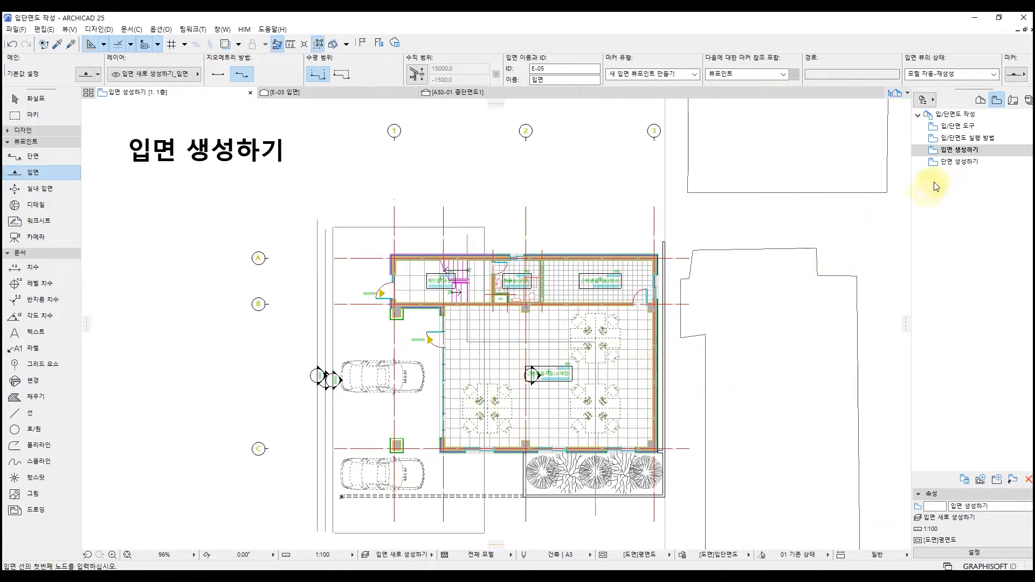
Open the staggered E-04 elevation from the project map to view its result.
left_click(980, 102)
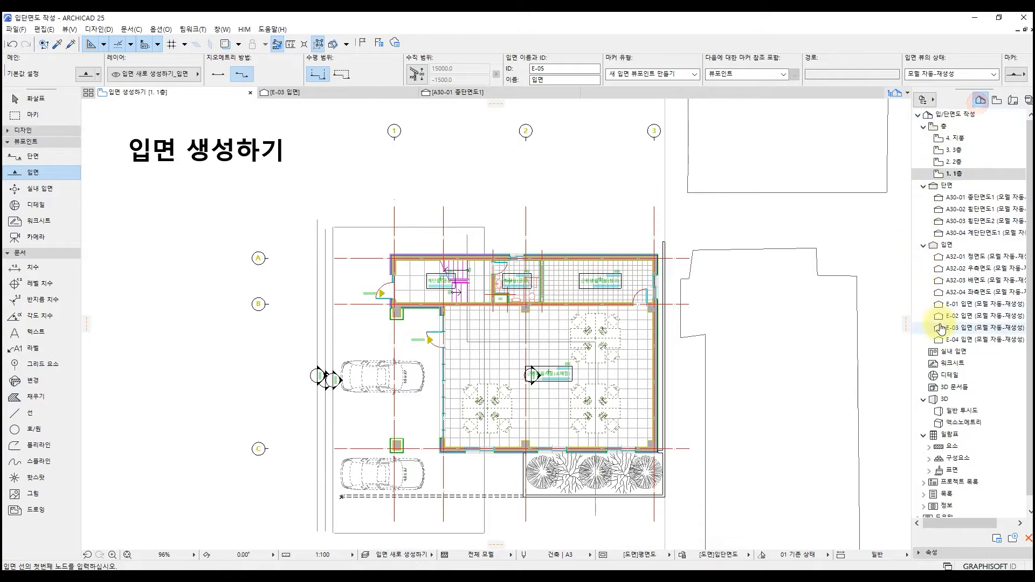
left_click(961, 341)
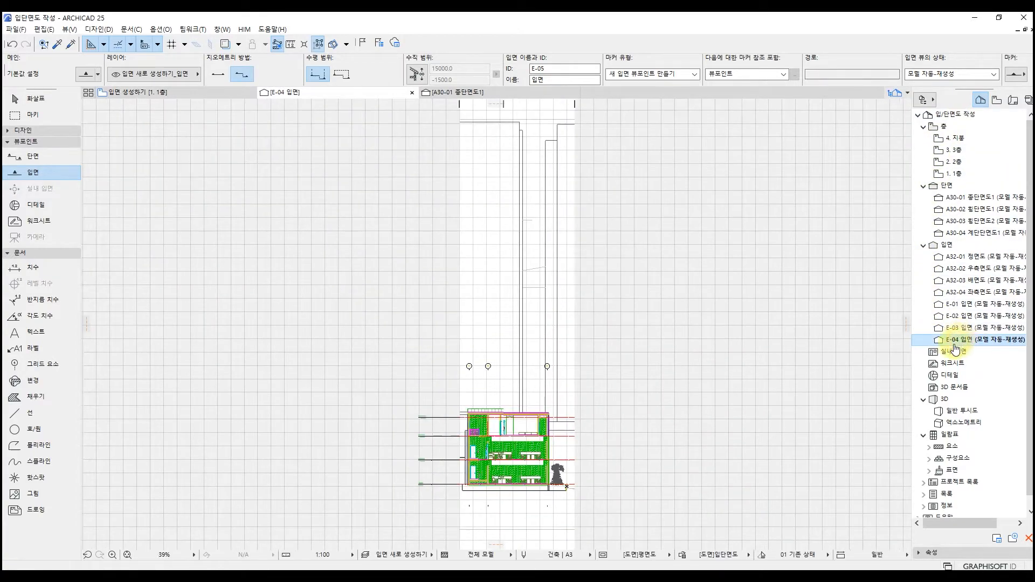
View the building in the E-04 elevation up close and open the 단면 생성하기 plan.
scroll(519, 475, "up", 5)
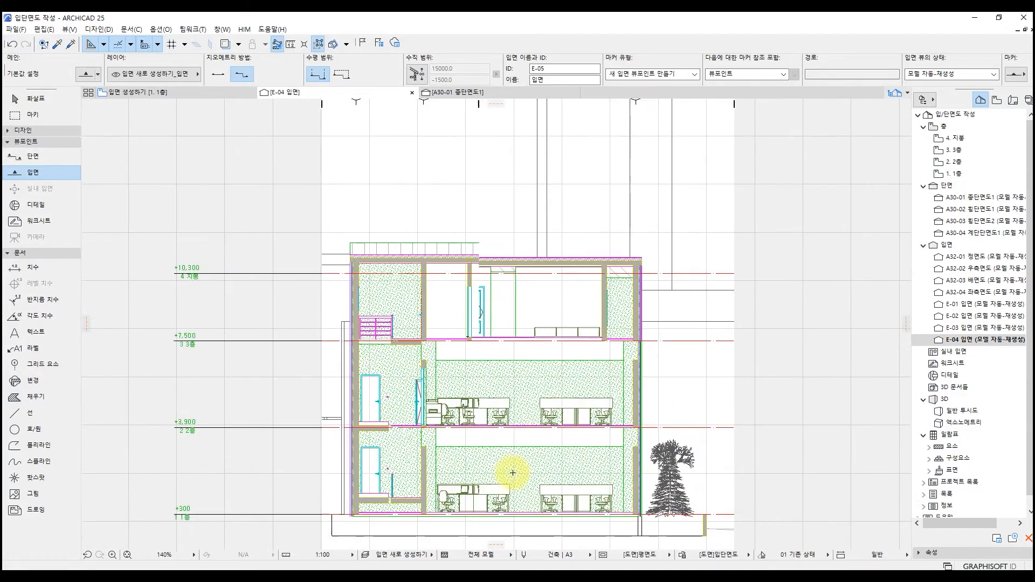
middle_click_drag(509, 467, 494, 406)
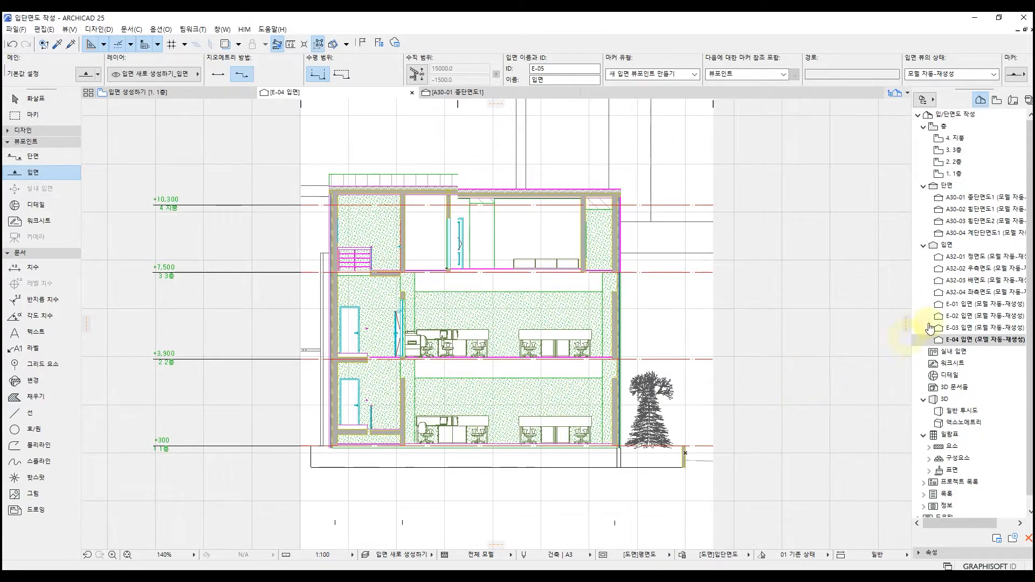
left_click(997, 102)
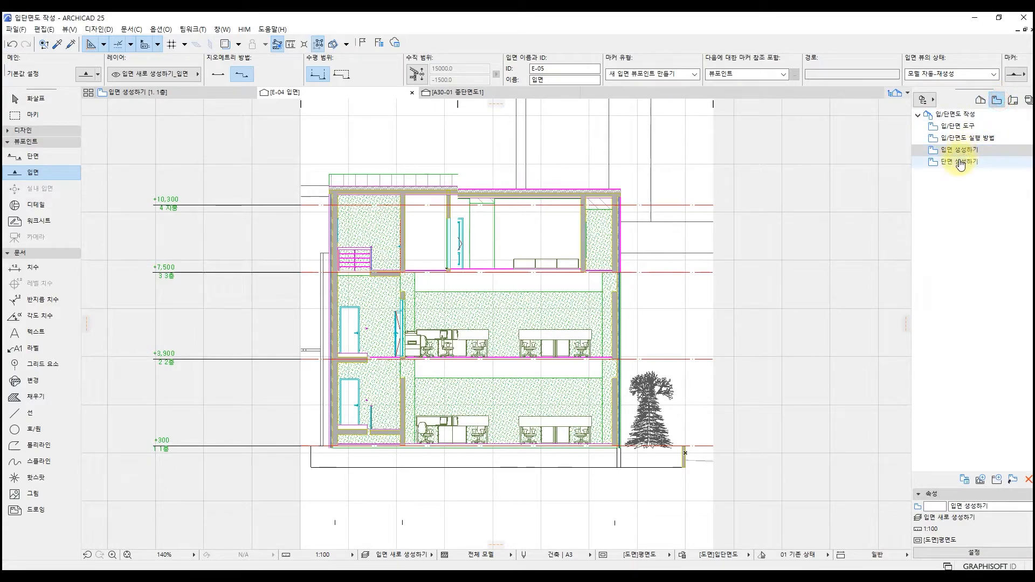
double_click(960, 162)
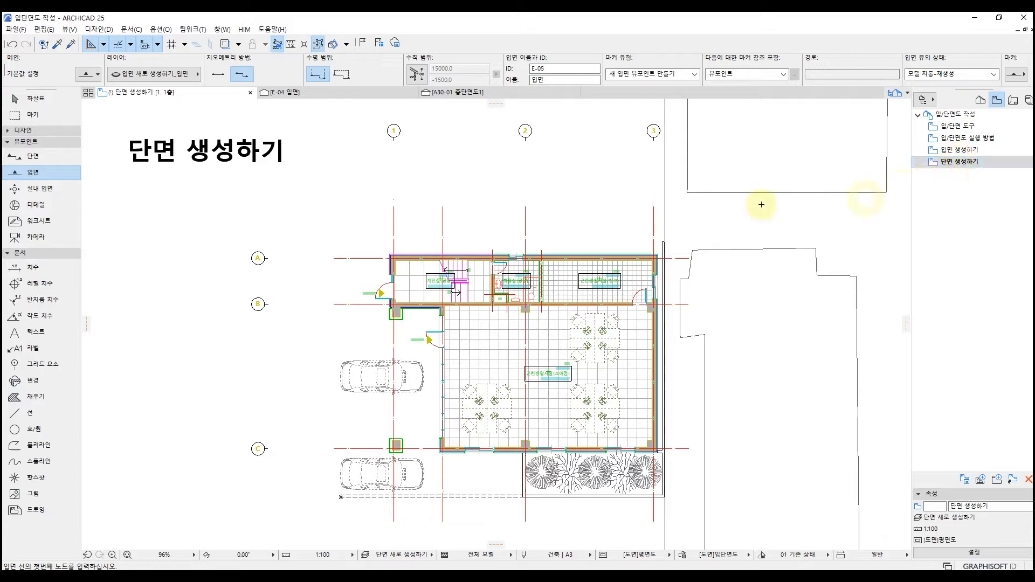
Place a straight vertical section line about 18 m long between grid lines 1 and 2 with zero-depth horizontal range, facing grid line 3.
left_click(43, 158)
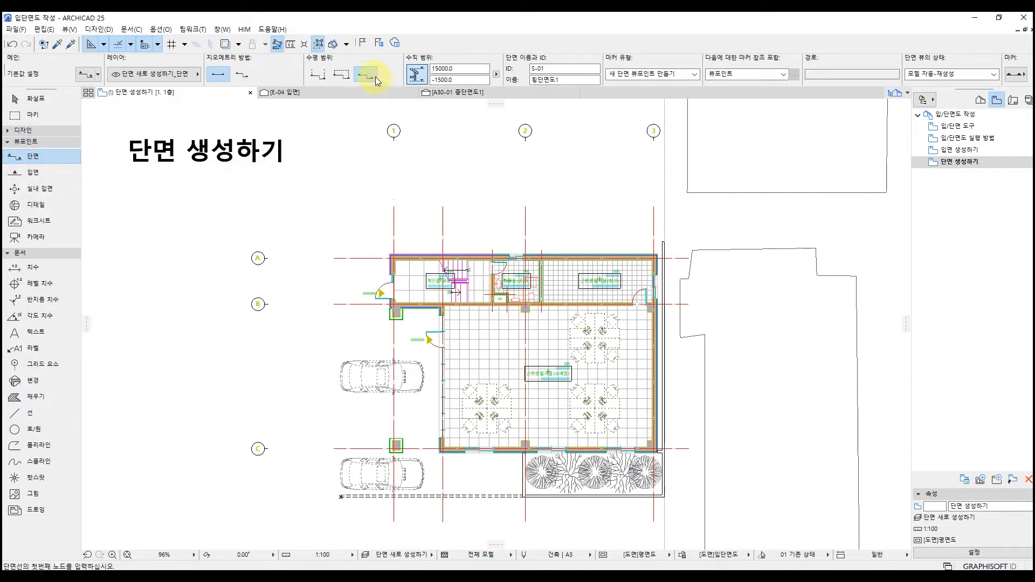
left_click(376, 77)
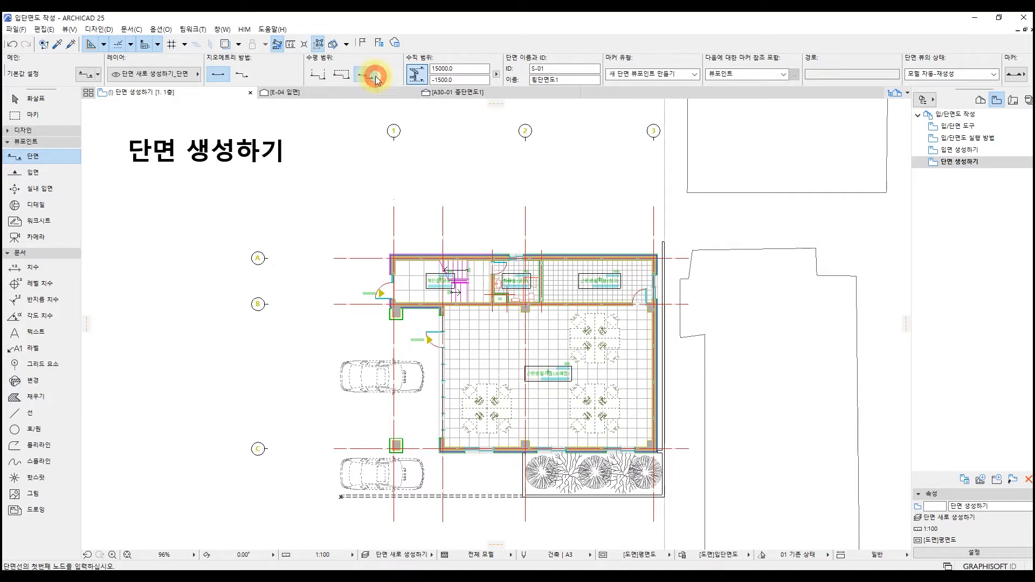
left_click(468, 226)
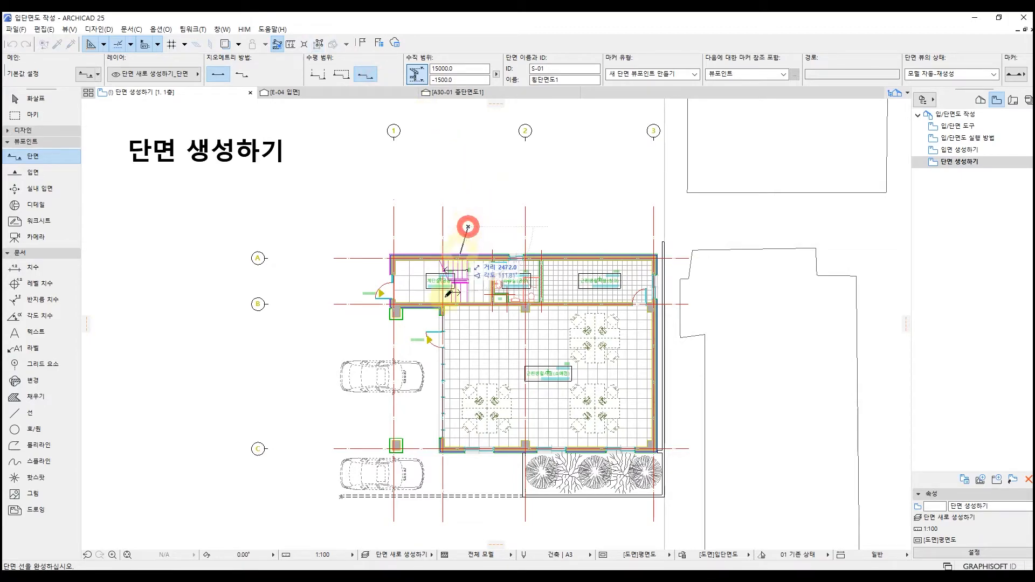
left_click(468, 534)
left_click(509, 360)
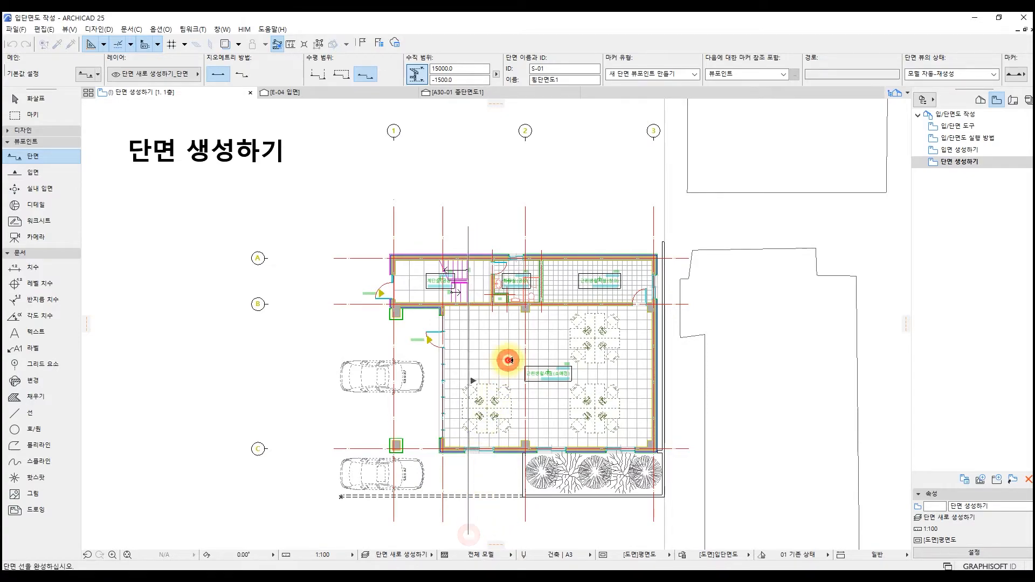
Place a parallel section line about 19 m long just beside the first, with infinite horizontal range, facing grid line 3.
left_click(319, 77)
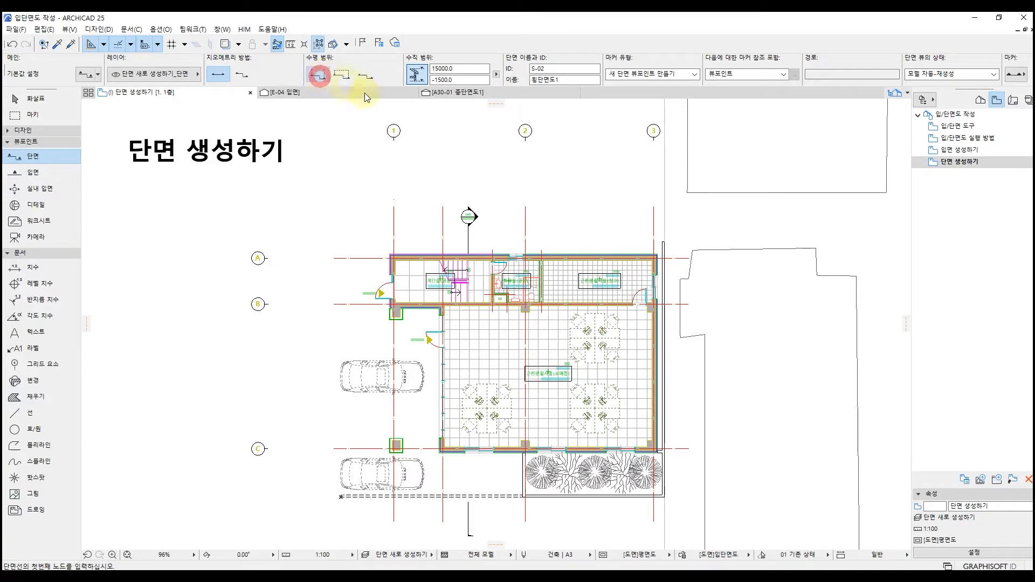
left_click(455, 206)
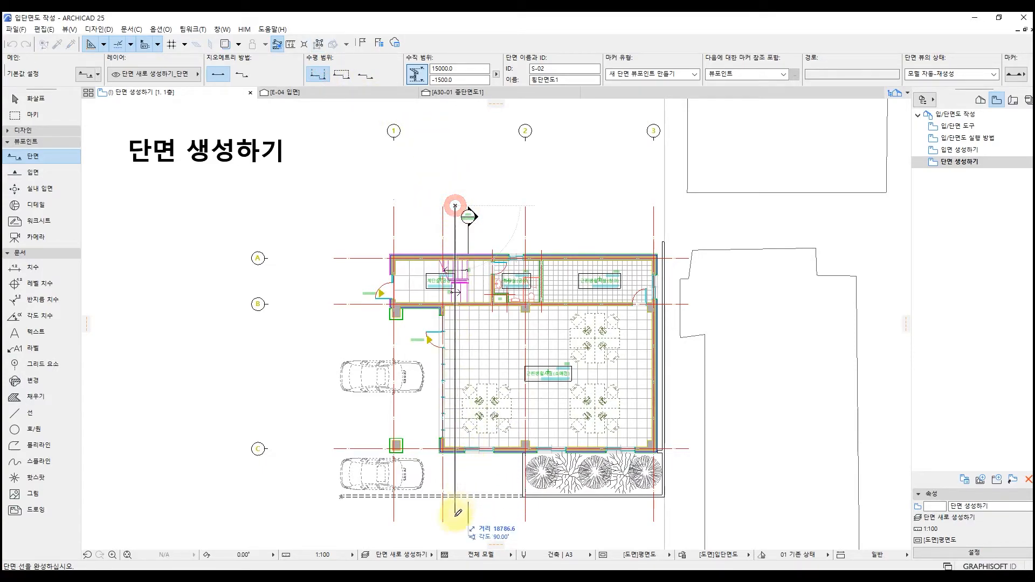
left_click(454, 522)
left_click(492, 365)
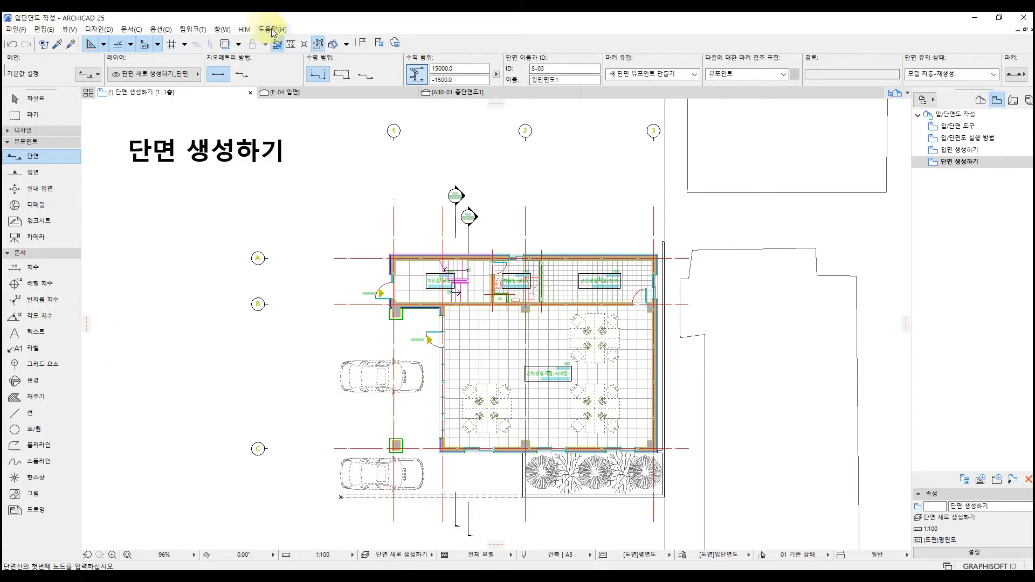
Open the S-01 and S-02 sections in turn to compare zero-depth and infinite horizontal range.
left_click(980, 101)
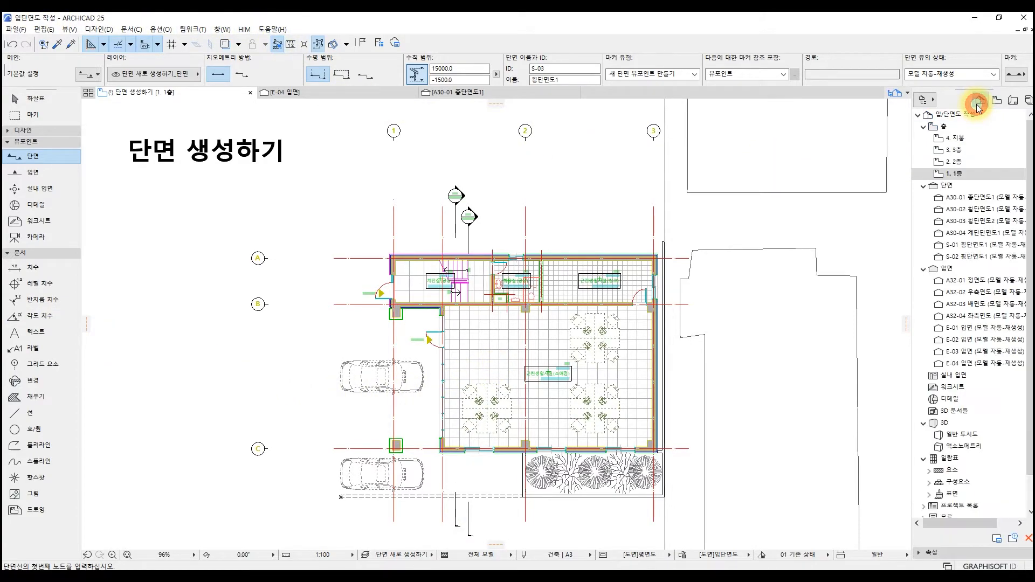
double_click(955, 250)
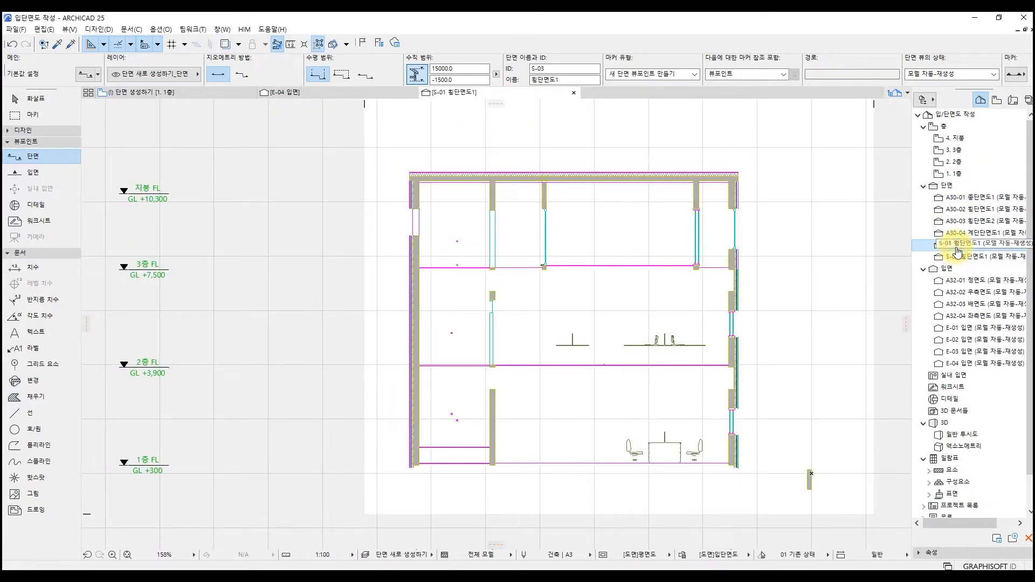
double_click(958, 257)
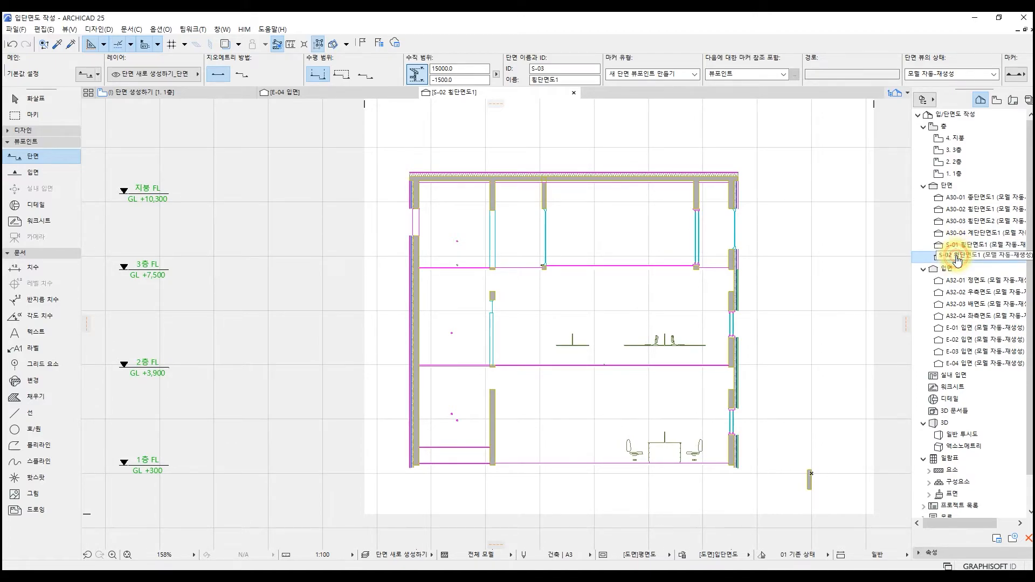
double_click(956, 257)
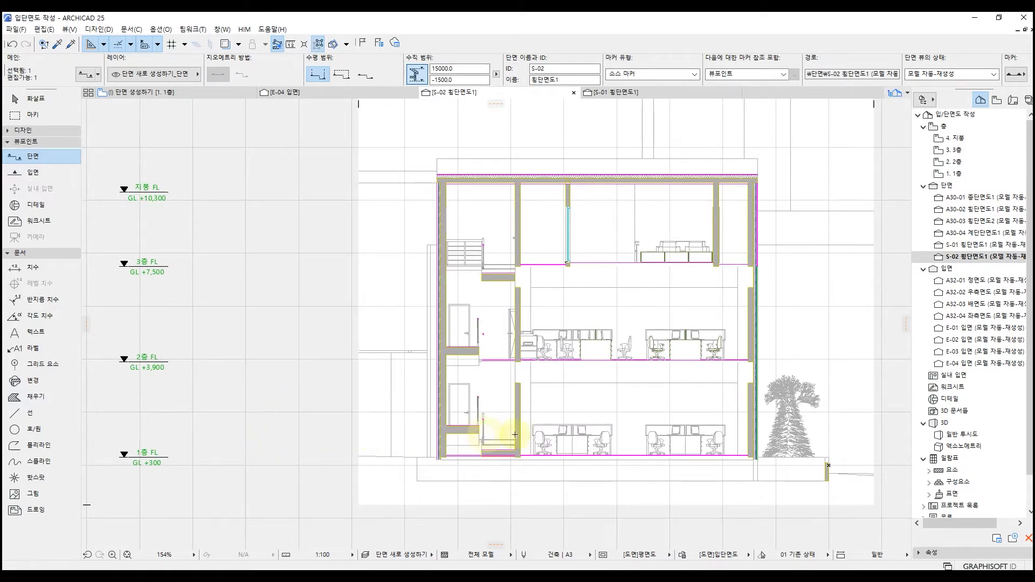
Open the section settings of S-02 and examine the 층 레벨 display options.
left_click(932, 260)
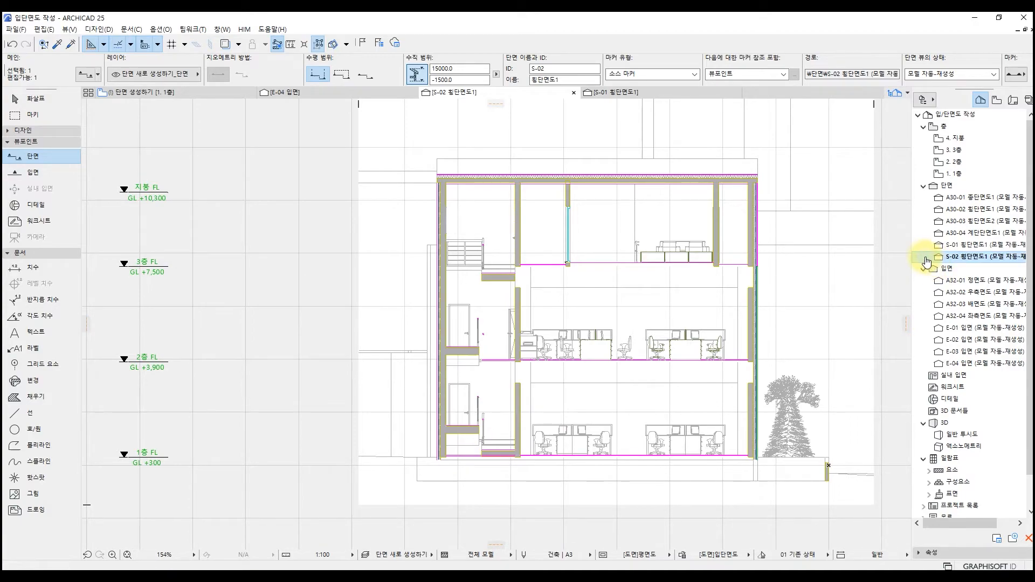
right_click(926, 261)
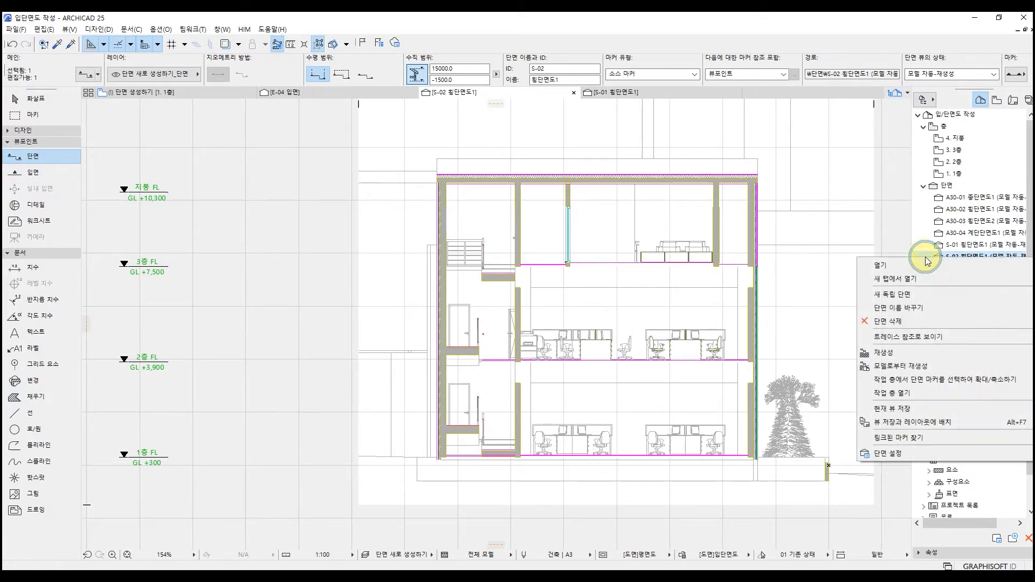
left_click(913, 454)
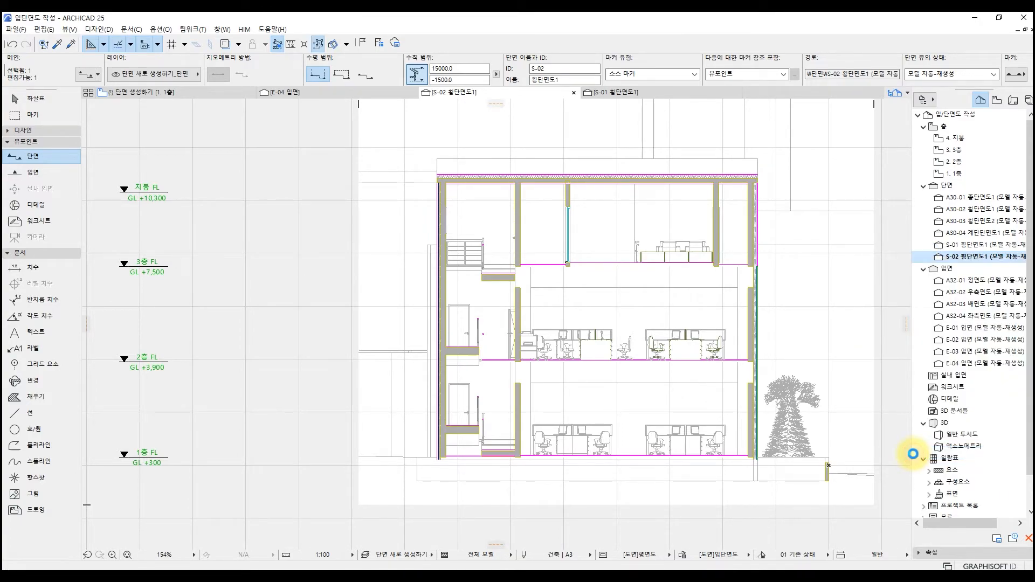
left_click_drag(564, 29, 586, 121)
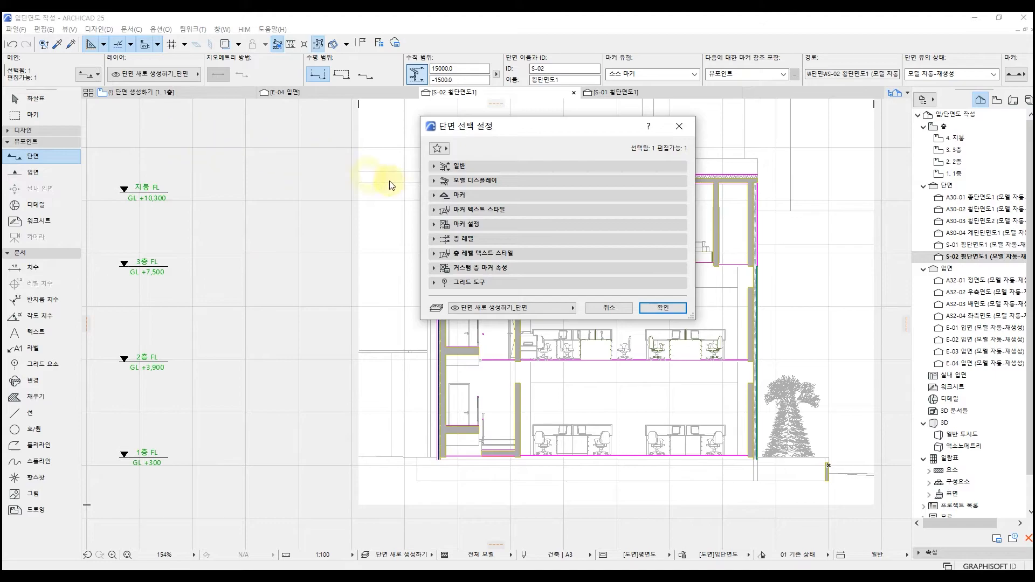
left_click(470, 237)
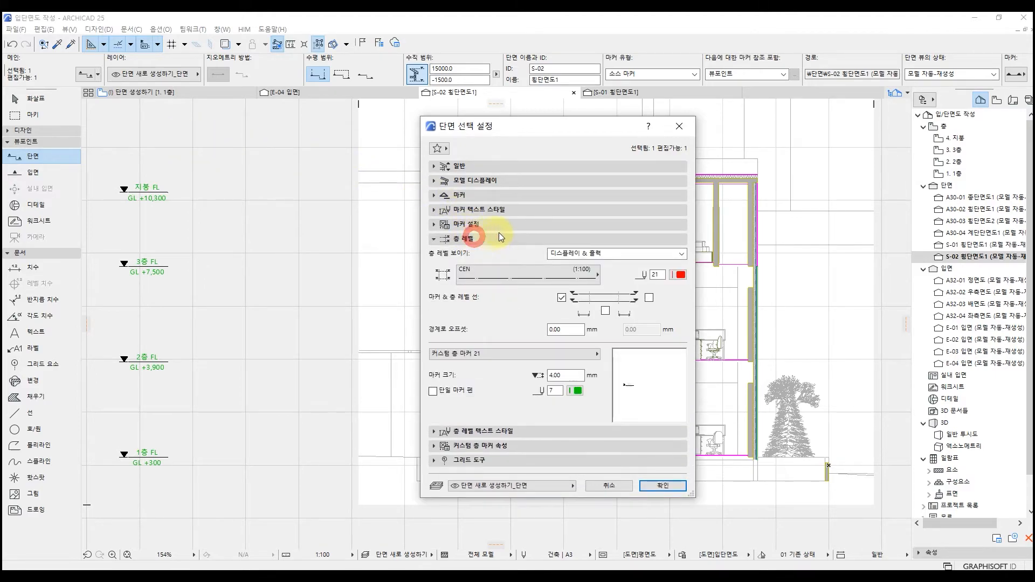
left_click(619, 256)
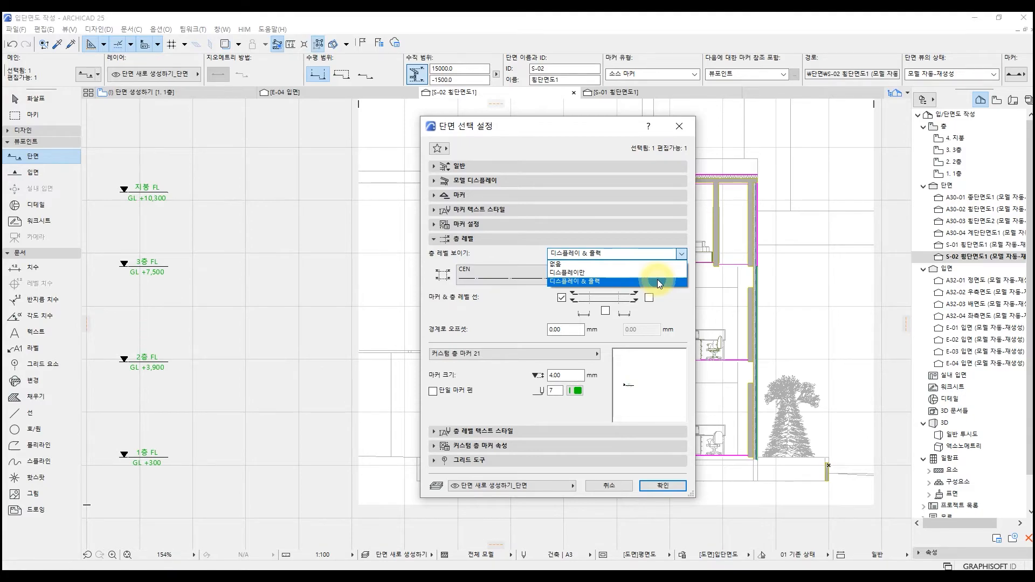
left_click(536, 312)
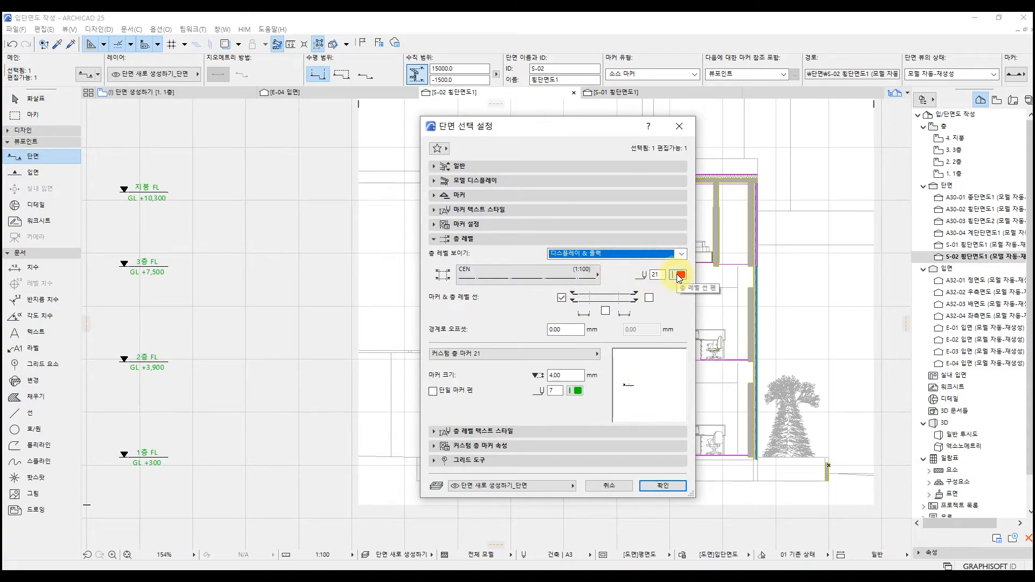
Switch the story marker to 마커 없음 and back to 커스텀 층 마커 21, and review its text style and custom marker properties.
left_click(526, 353)
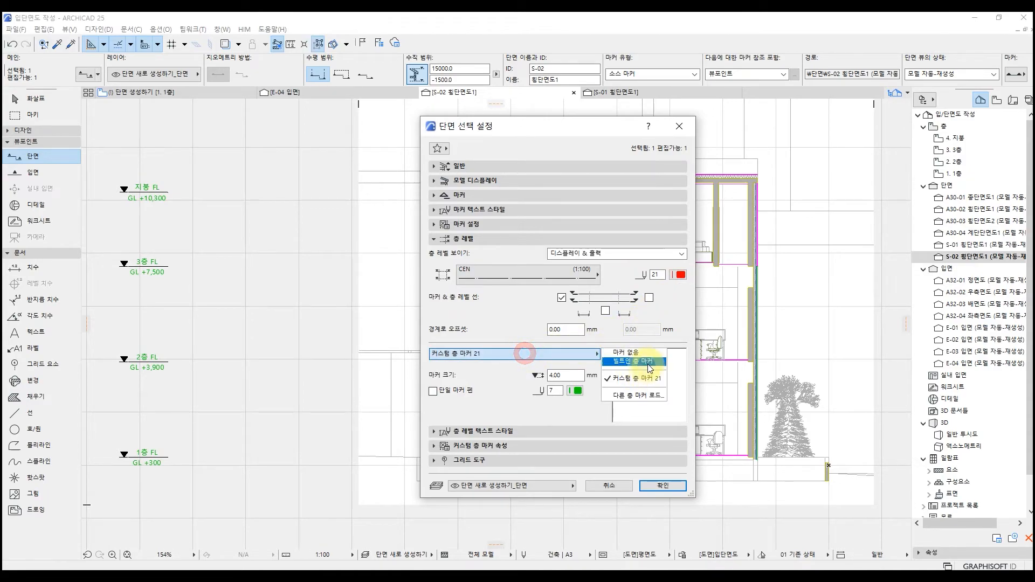
left_click(652, 354)
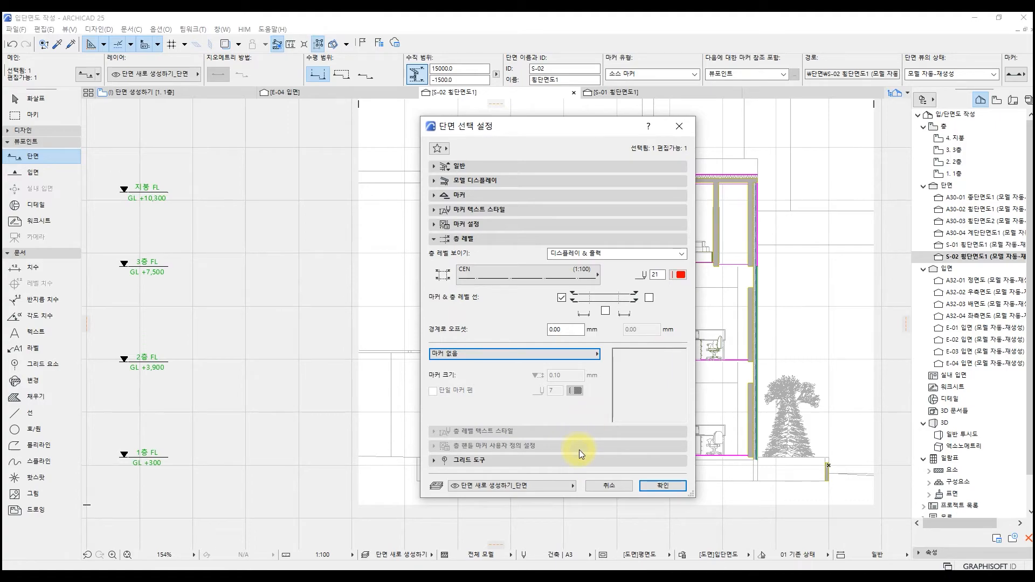
left_click(584, 354)
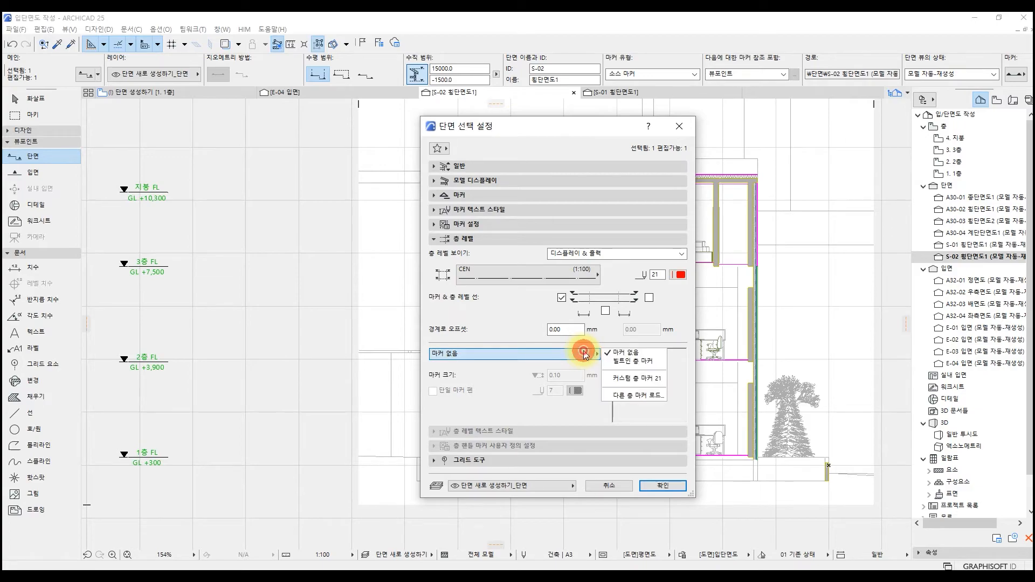
left_click(623, 377)
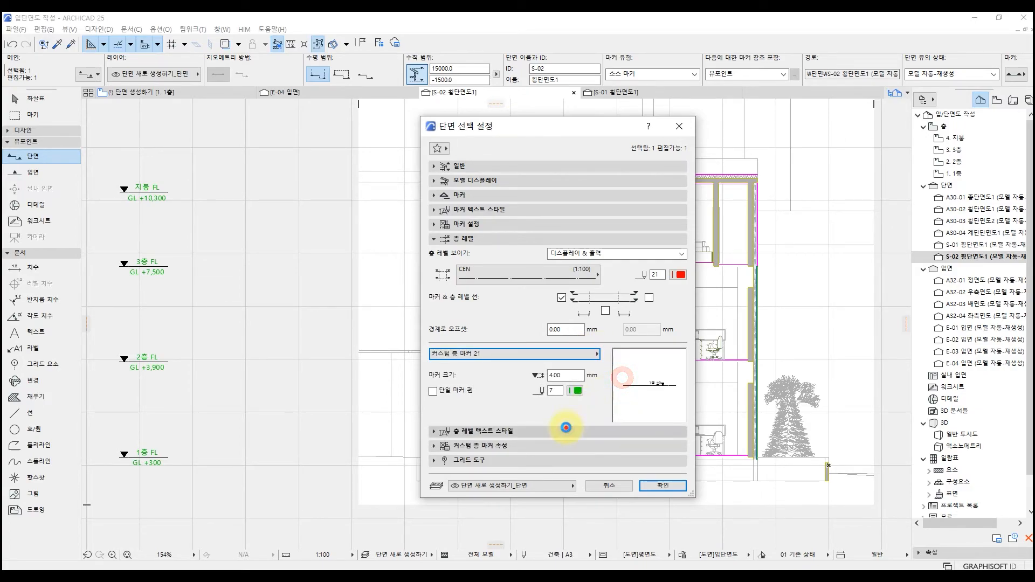
left_click(566, 431)
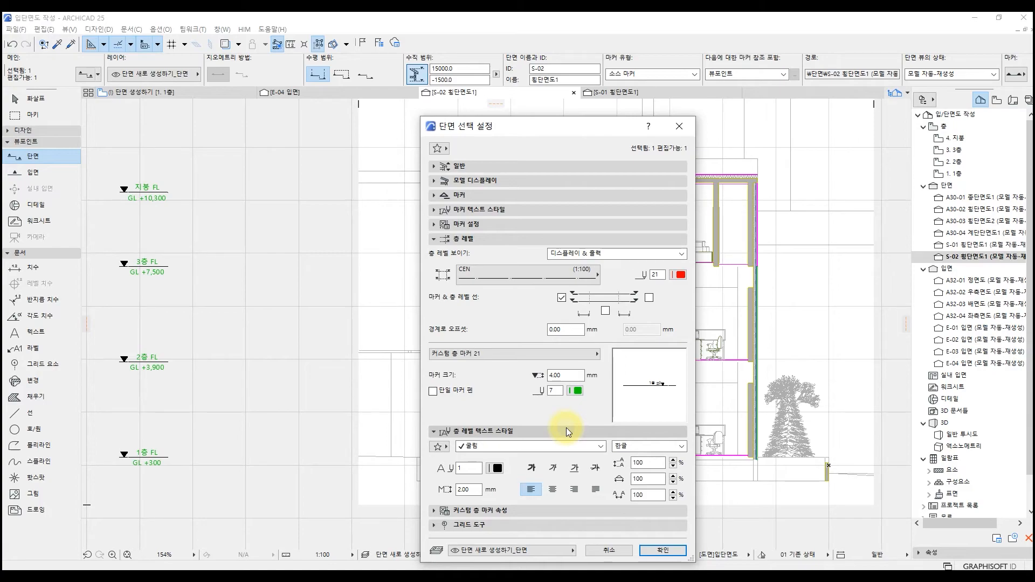
left_click(566, 429)
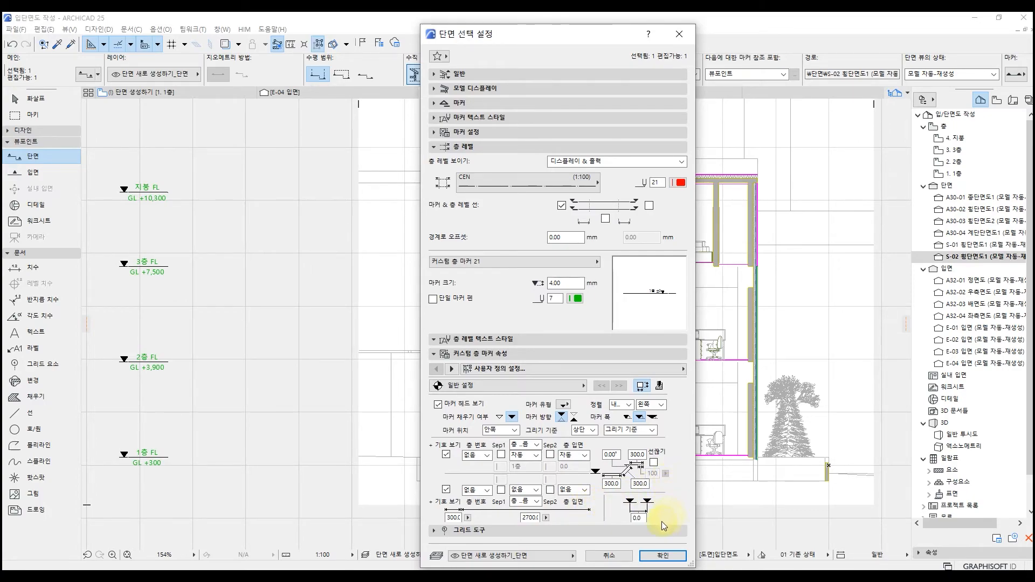
Turn on grid element display for the S-02 section and review the list of grid elements selectable by name.
left_click(624, 531)
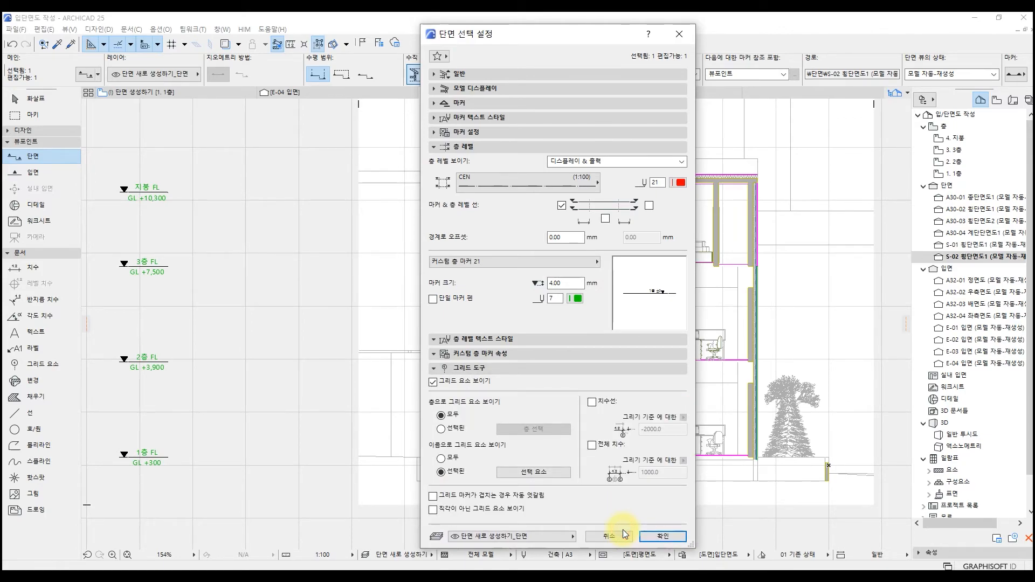
left_click(433, 381)
left_click(500, 472)
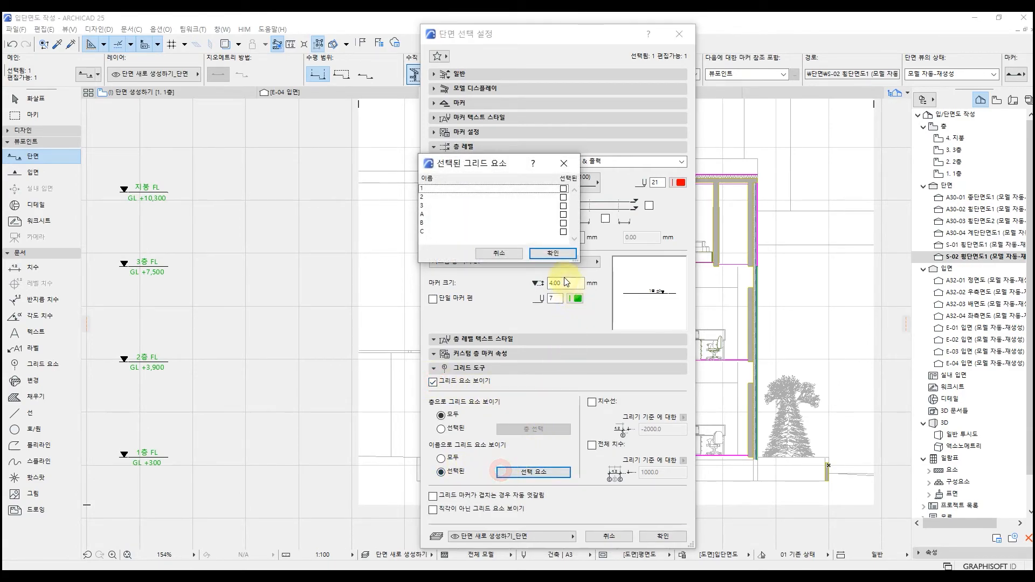
left_click(563, 163)
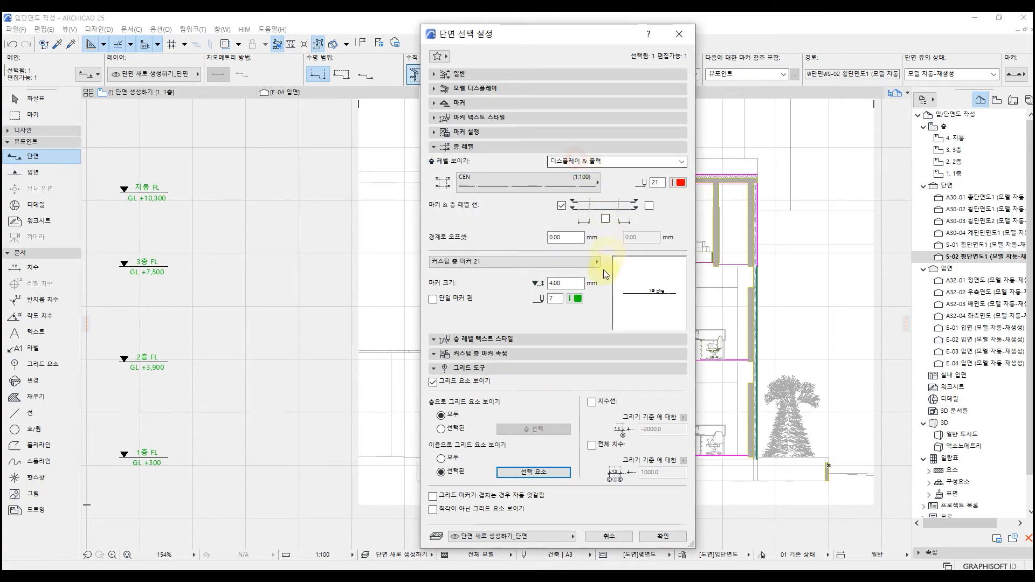
left_click(564, 368)
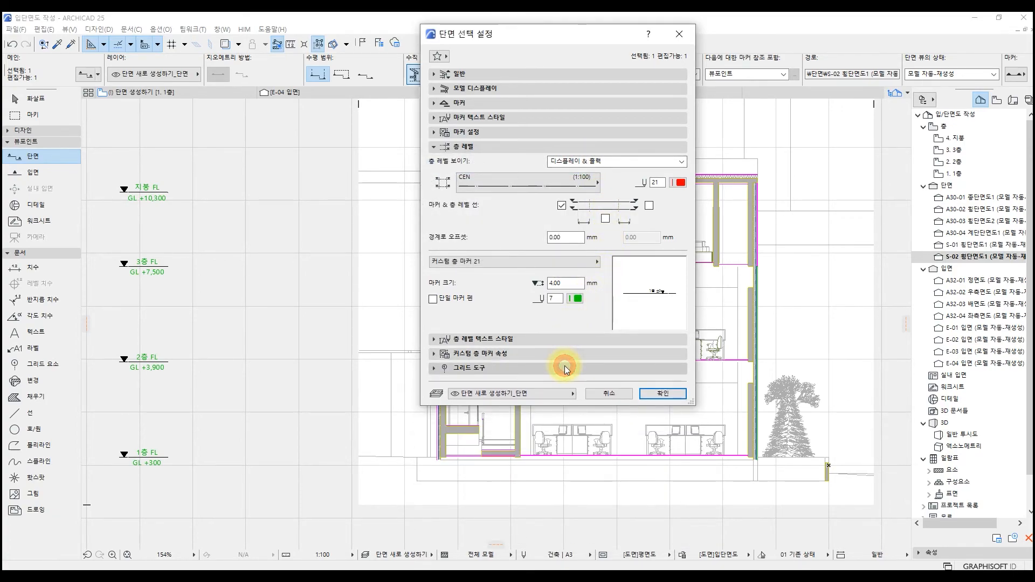
Set the S-02 cut fill to 표면질 - 색상 채우기, 음영 없음 and the uncut elements' fill to 표면질 - 텍스처 채우기, 음영 없음, and apply.
left_click(567, 90)
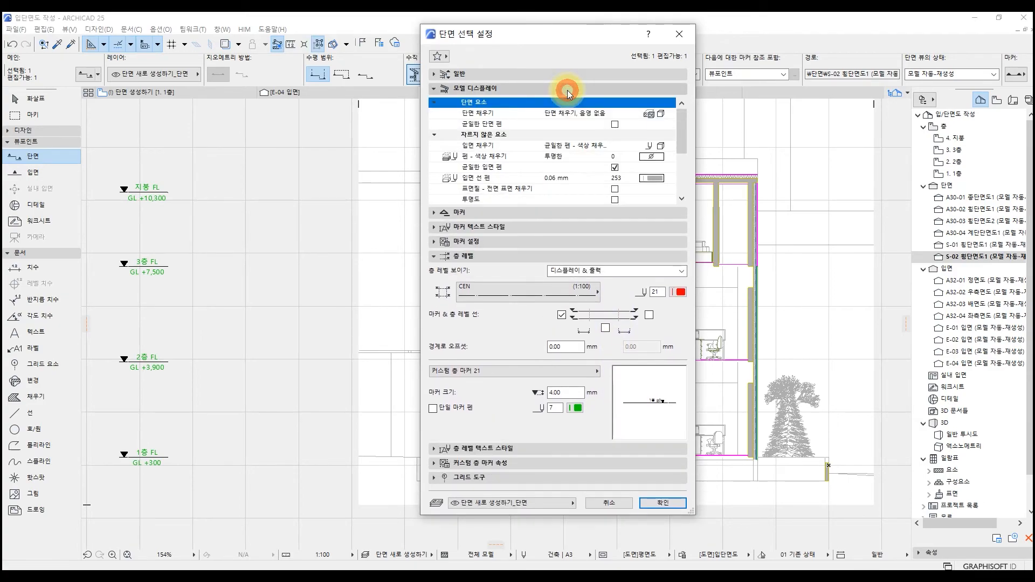
left_click(669, 114)
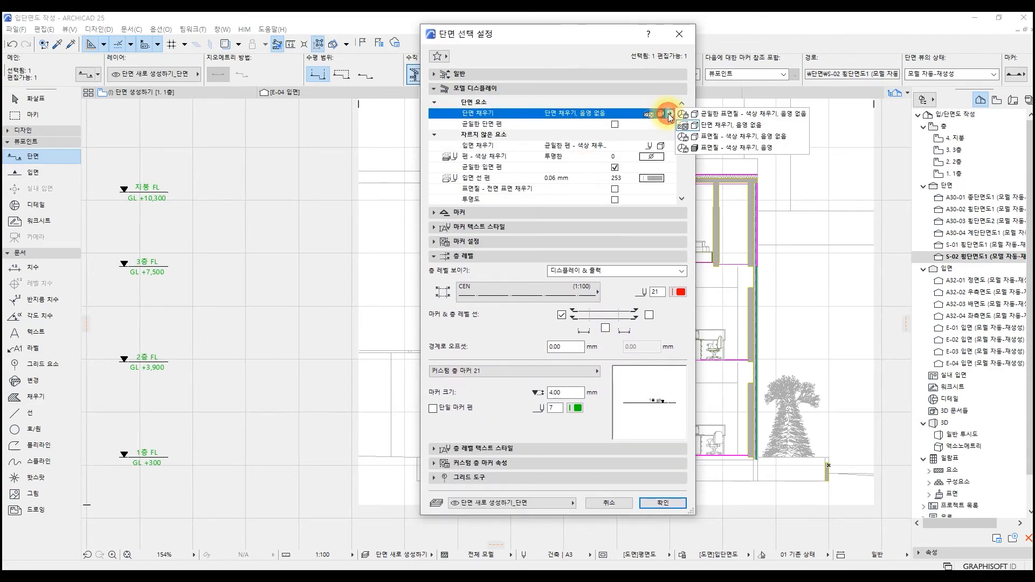
left_click(770, 140)
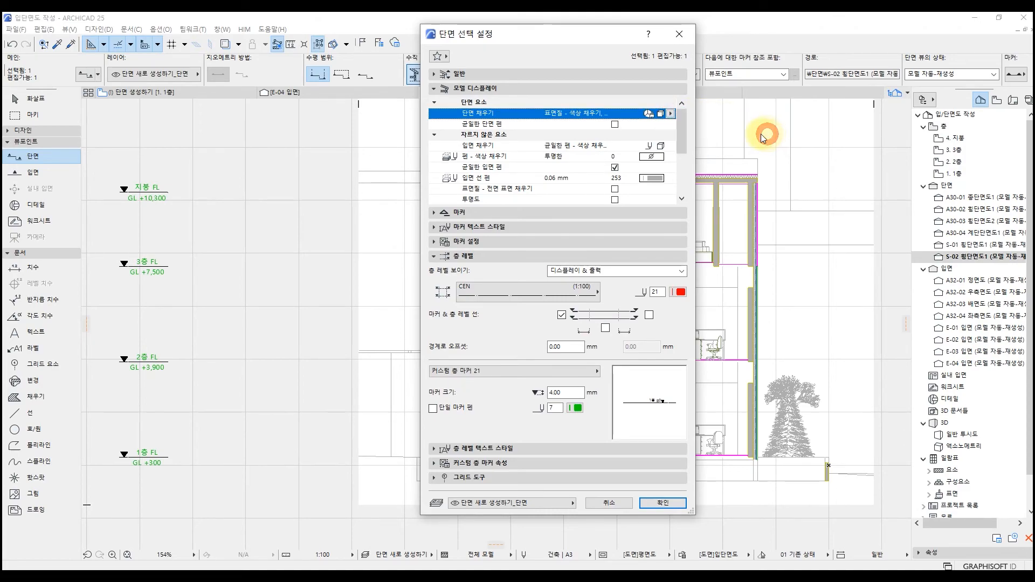
left_click(670, 146)
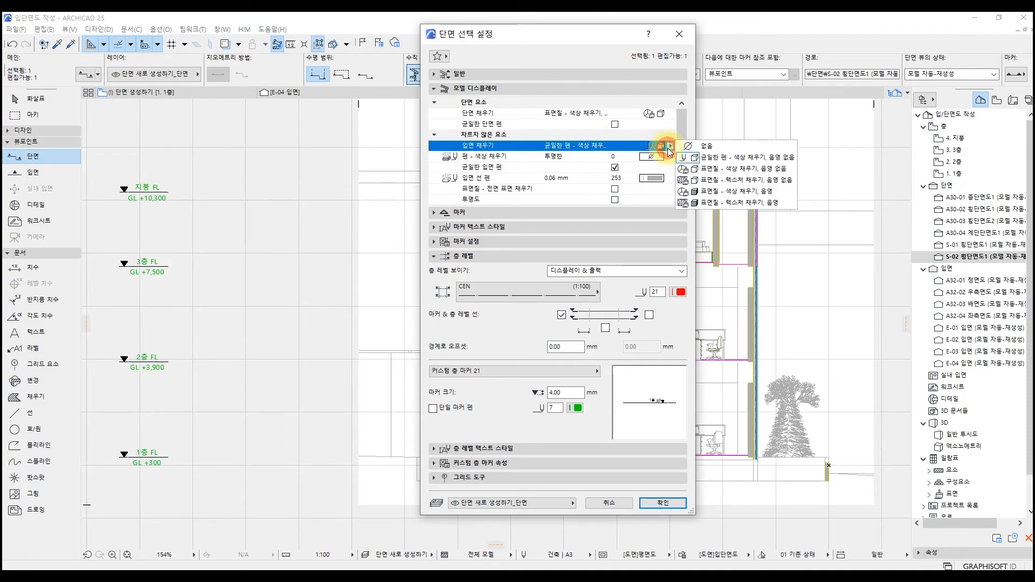
left_click(765, 181)
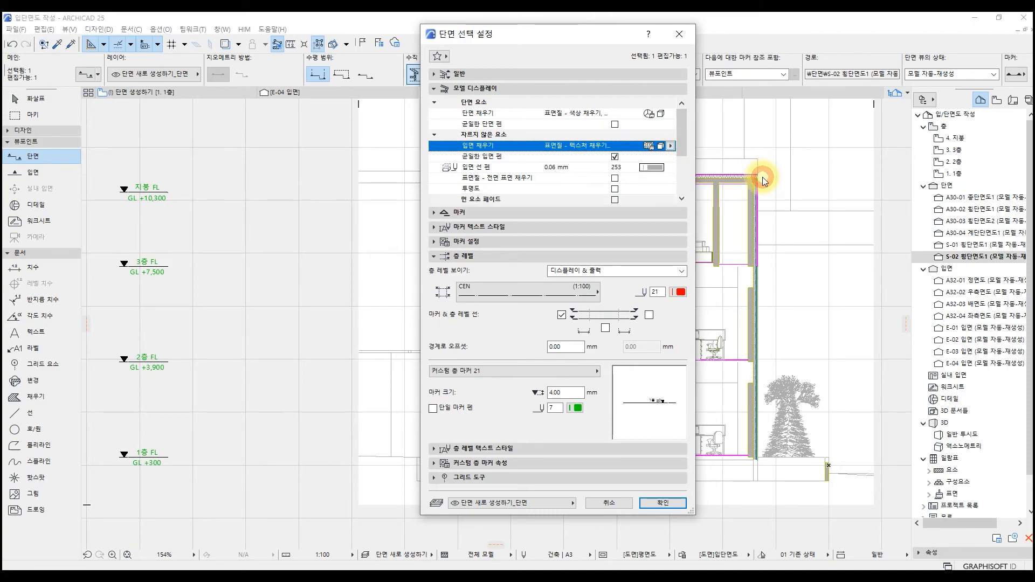
left_click(665, 503)
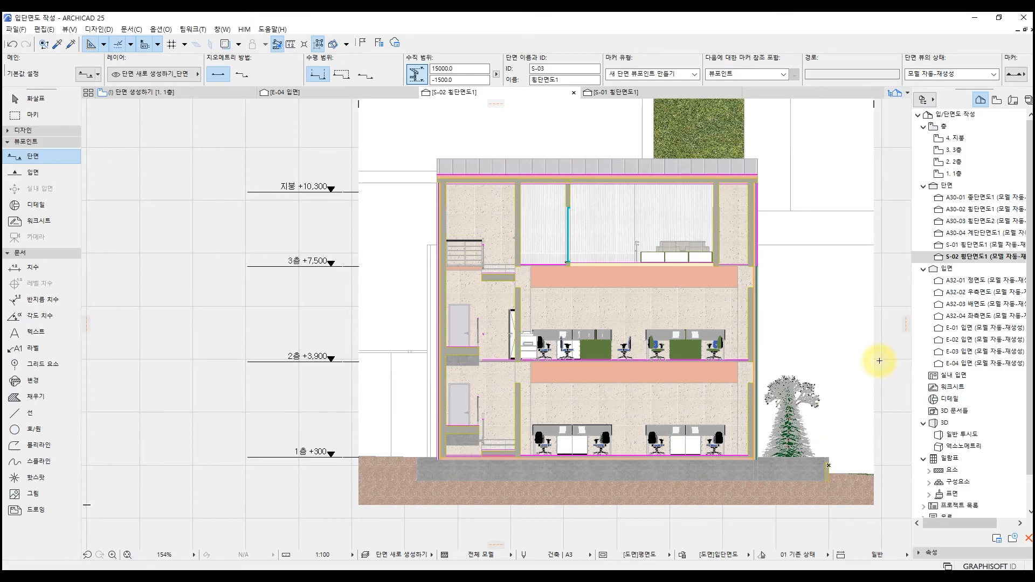
middle_click_drag(880, 361, 822, 405)
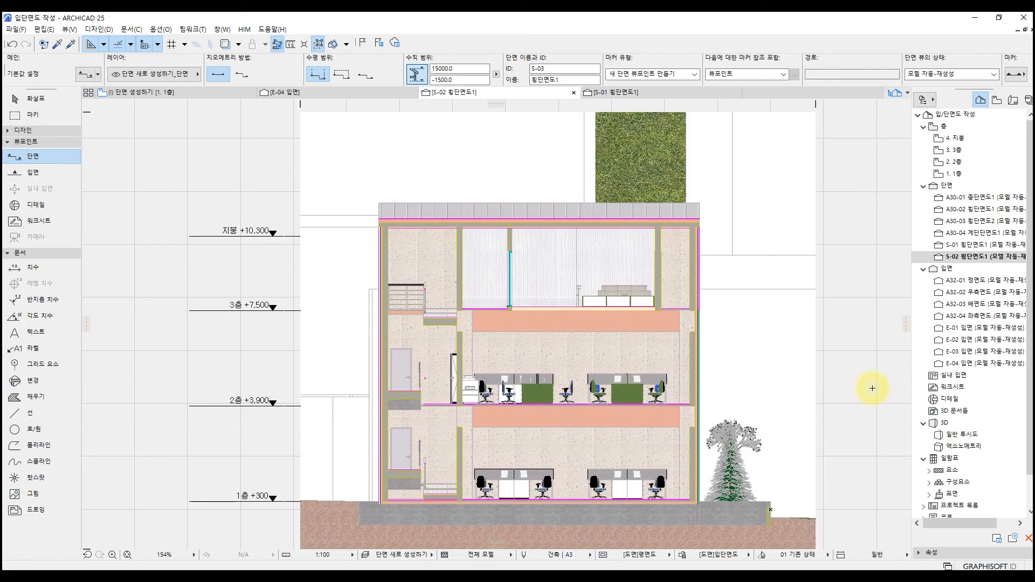